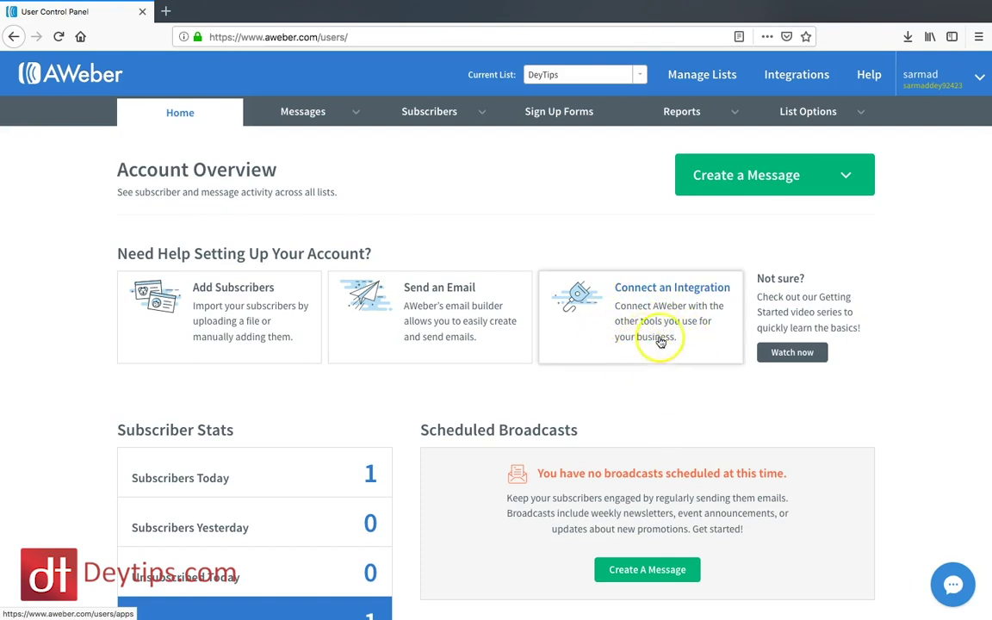
- Examine the account overview, including subscriber stats, scheduled and sent broadcasts, and the list stats with their search options
{"action": "scroll", "coordinate": [616, 394], "scroll_direction": "down", "scroll_amount": 2}
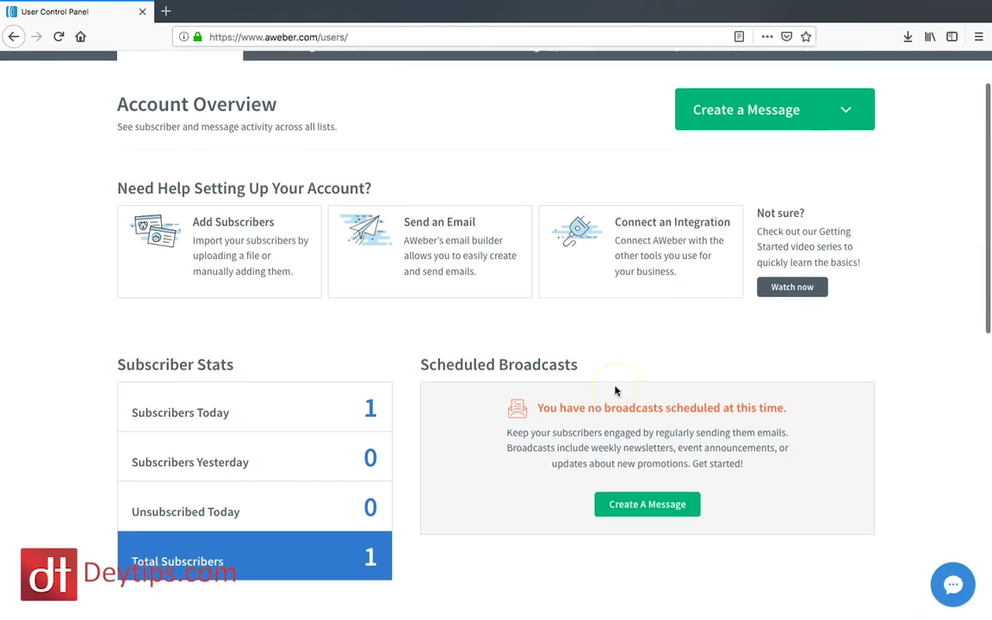
{"action": "scroll", "coordinate": [616, 391], "scroll_direction": "down", "scroll_amount": 1}
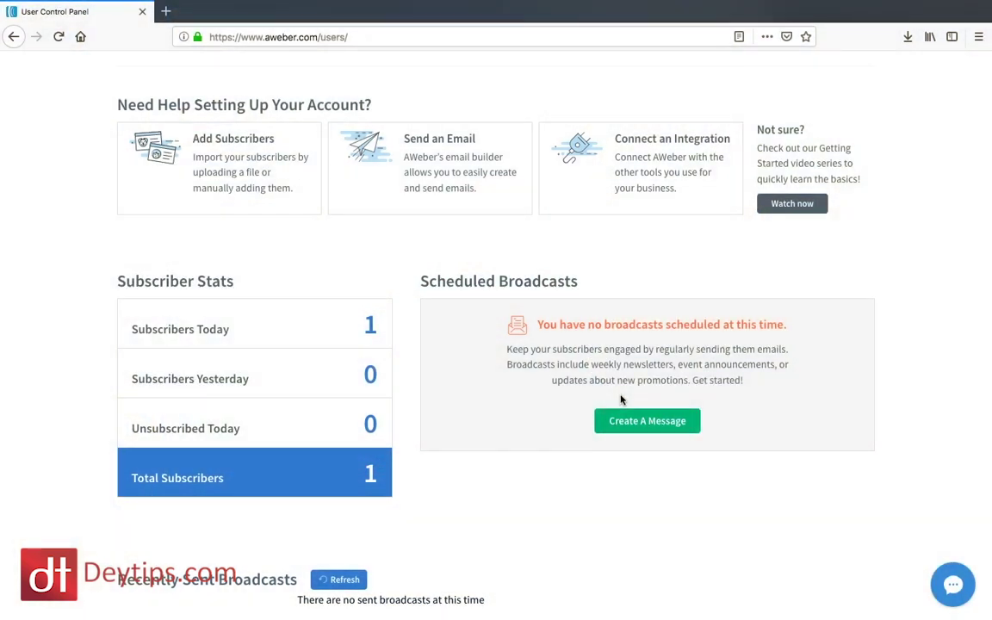
{"action": "scroll", "coordinate": [621, 399], "scroll_direction": "down", "scroll_amount": 5}
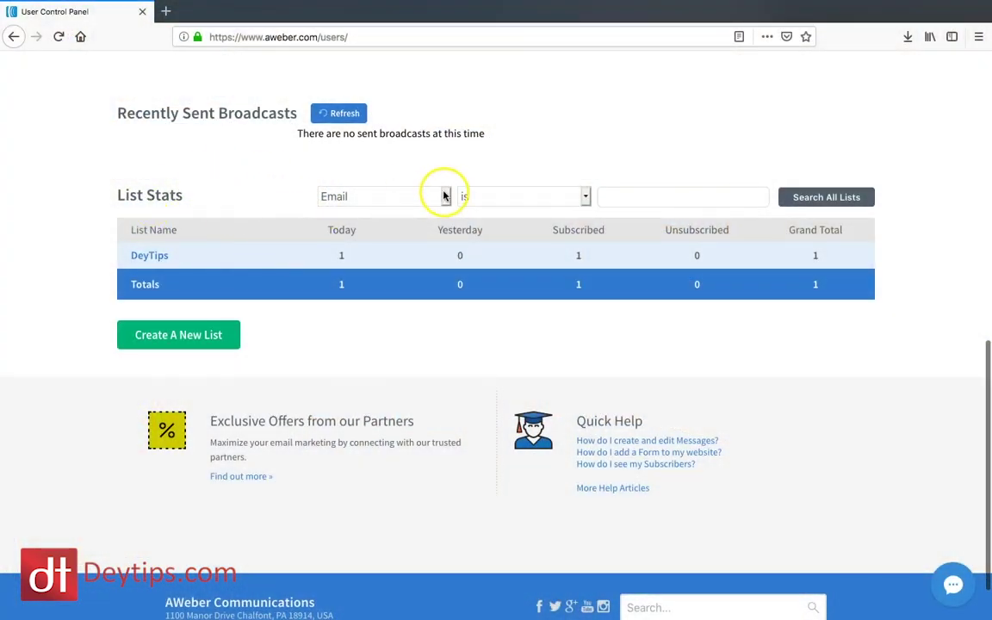
{"action": "left_click", "coordinate": [445, 197]}
{"action": "left_click", "coordinate": [470, 152]}
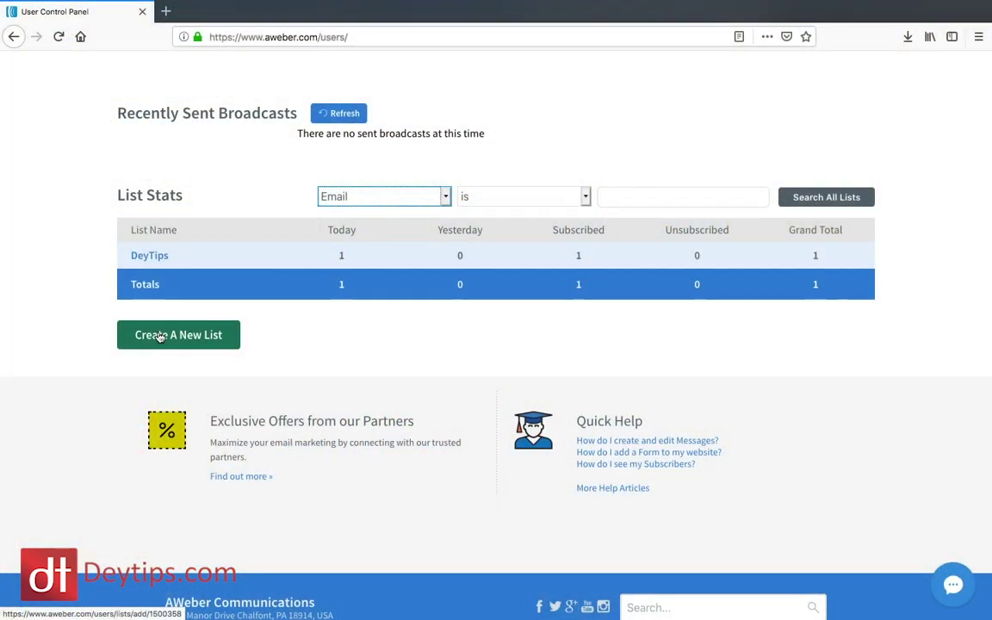
{"action": "scroll", "coordinate": [158, 337], "scroll_direction": "up", "scroll_amount": 5}
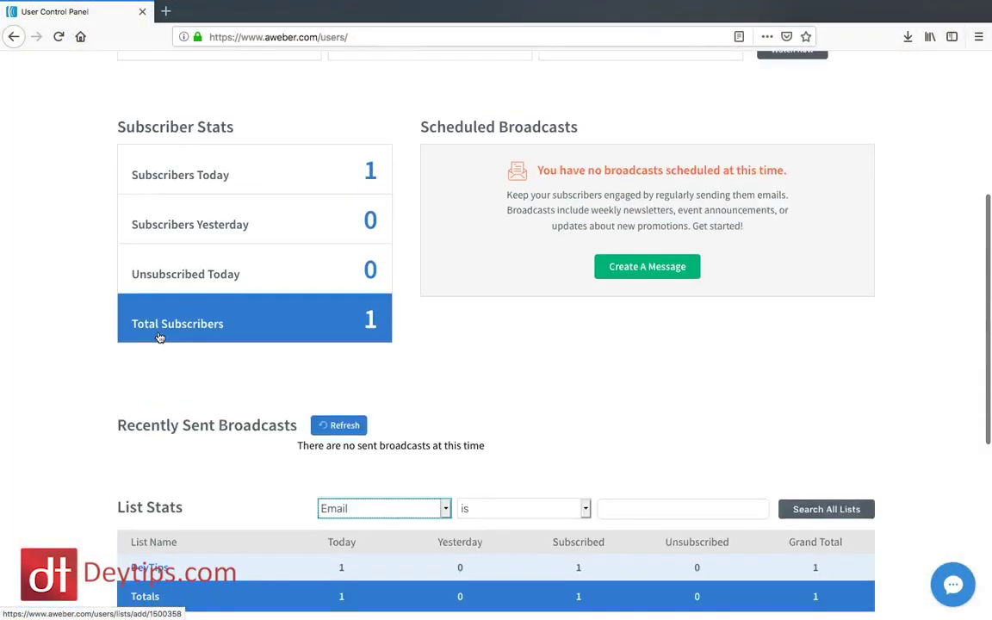
{"action": "scroll", "coordinate": [158, 337], "scroll_direction": "up", "scroll_amount": 5}
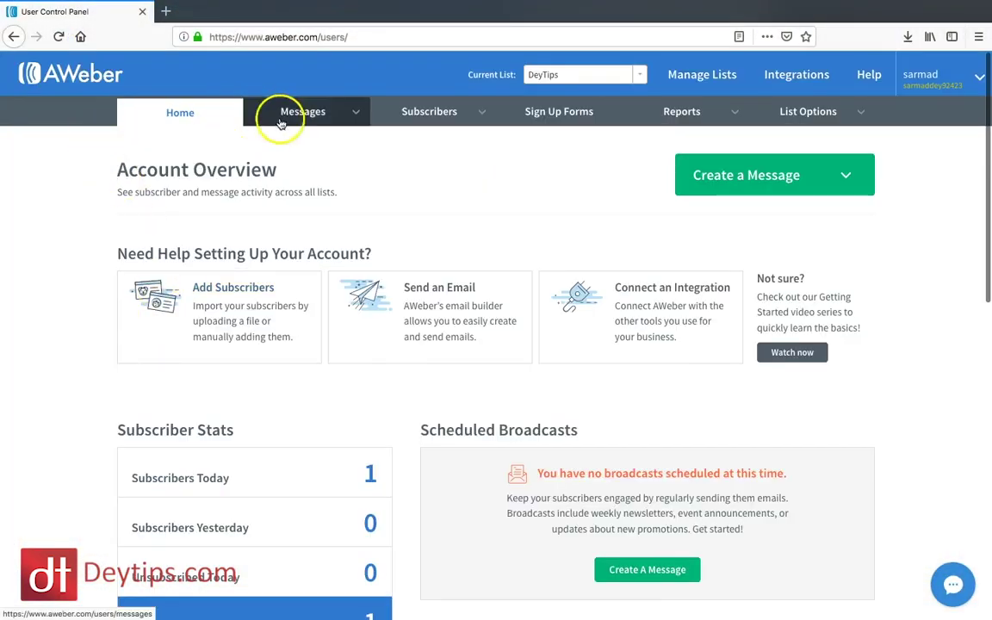
- From the message drafts, create a Drag & Drop Email Builder message with the subject "Test email template"
{"action": "left_click", "coordinate": [355, 113]}
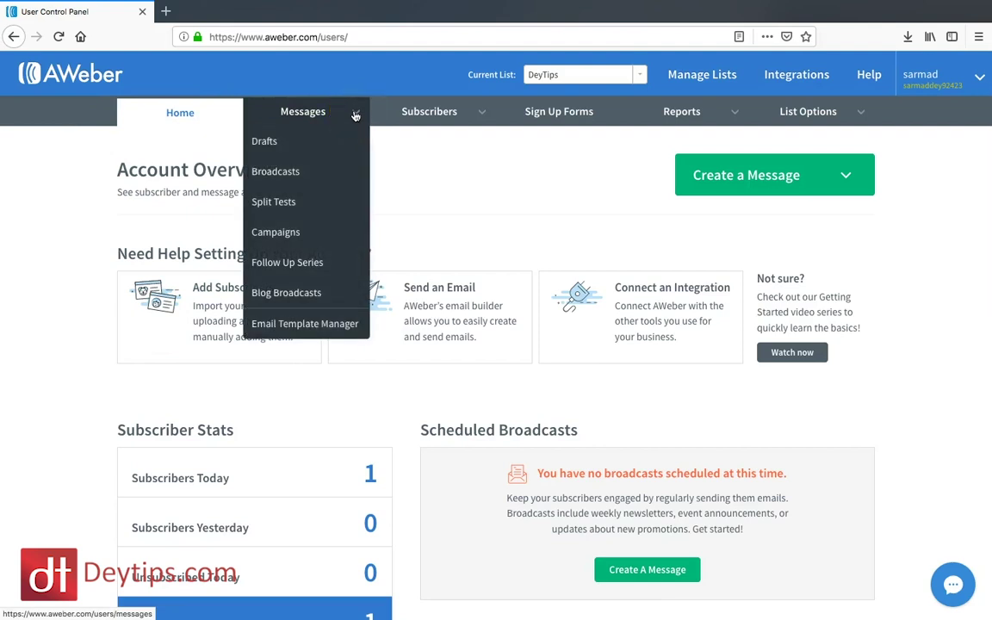
{"action": "left_click", "coordinate": [292, 138]}
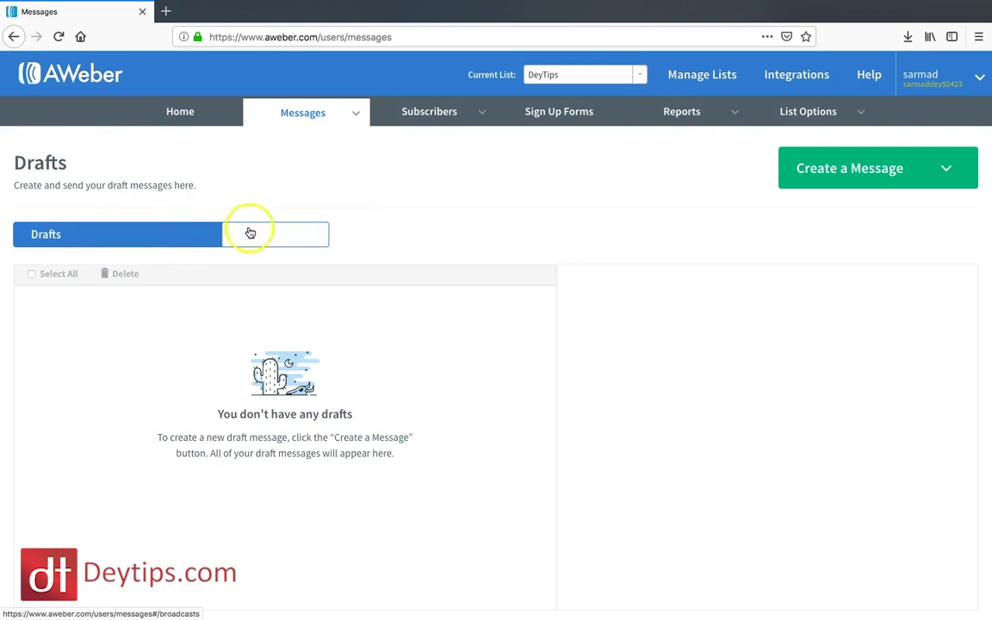
{"action": "left_click", "coordinate": [947, 171]}
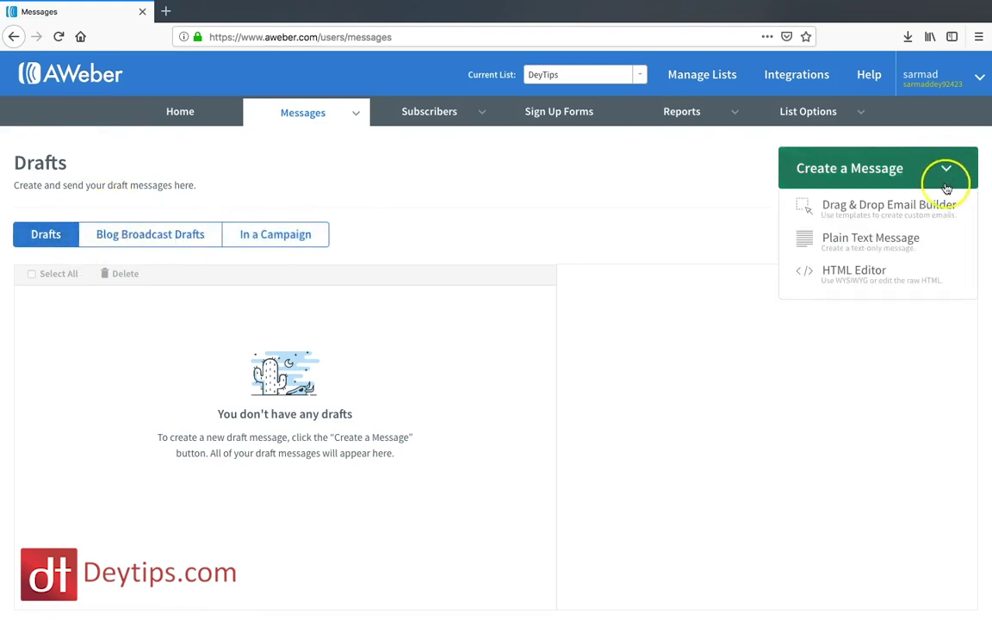
{"action": "left_click", "coordinate": [618, 209]}
{"action": "left_click", "coordinate": [951, 170]}
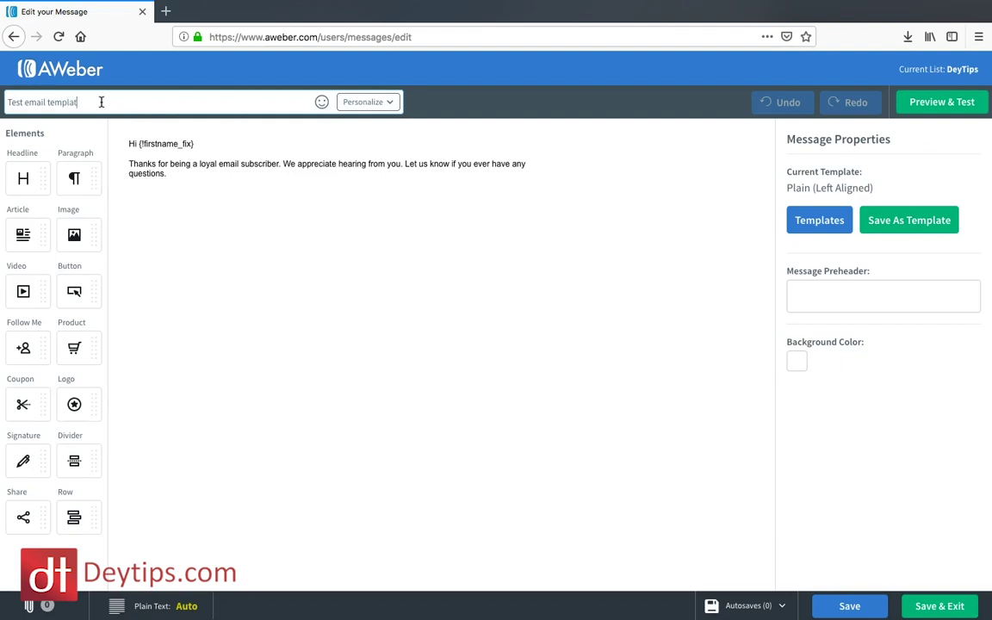
{"action": "left_click", "coordinate": [322, 102]}
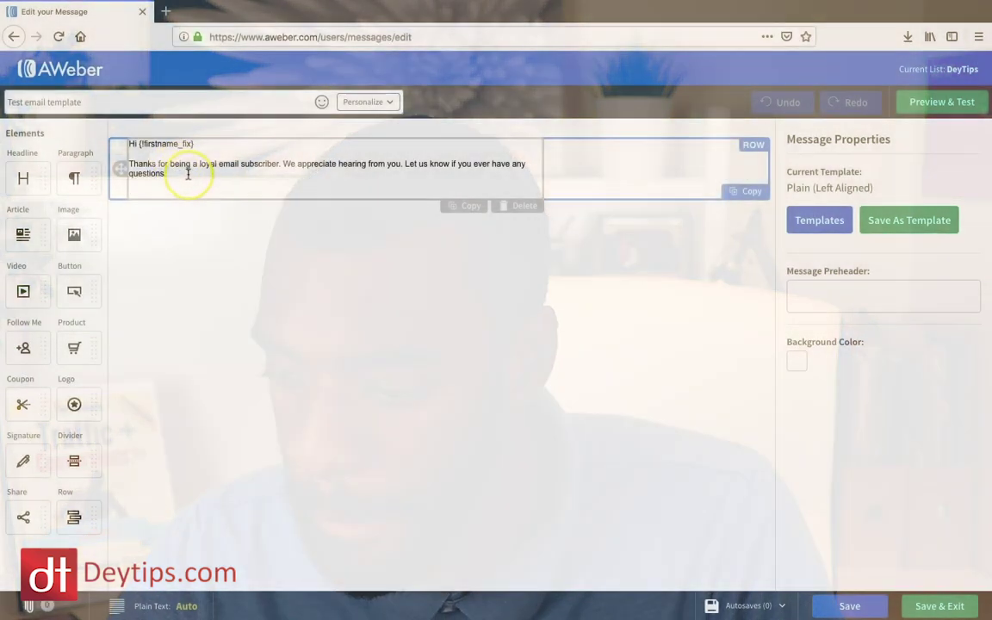
- Add a comma after the {!firstname_fix} greeting in the message's text block
{"action": "left_click", "coordinate": [182, 173]}
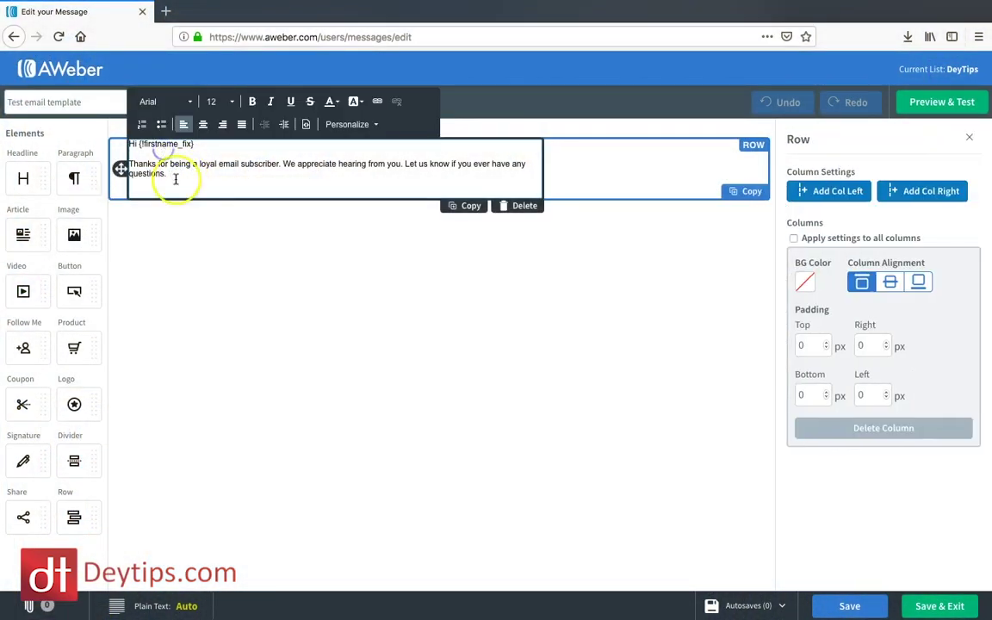
{"action": "left_click", "coordinate": [195, 229]}
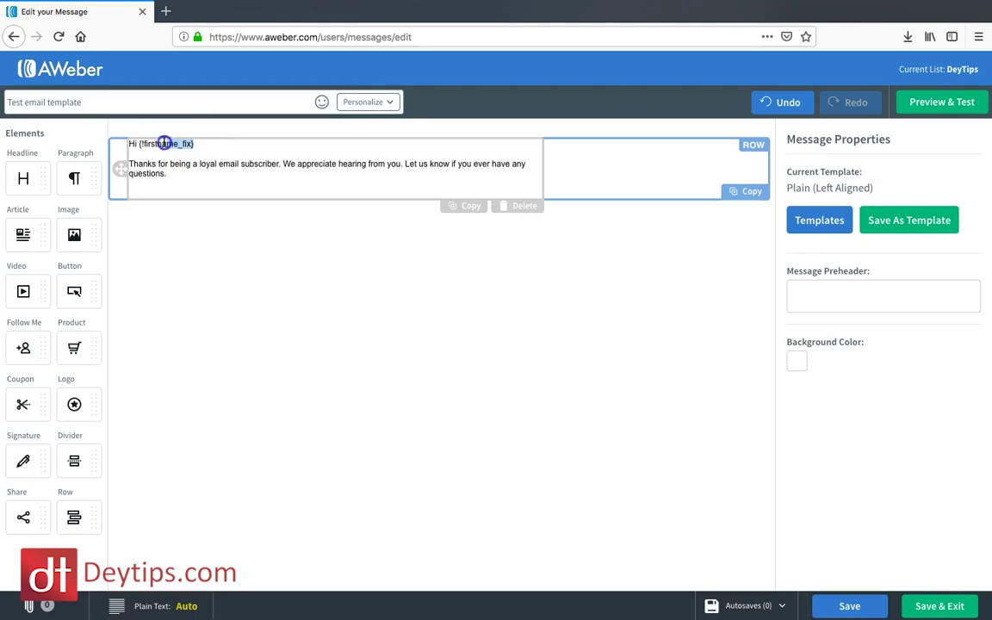
{"action": "left_click_drag", "start_coordinate": [139, 142], "coordinate": [140, 144]}
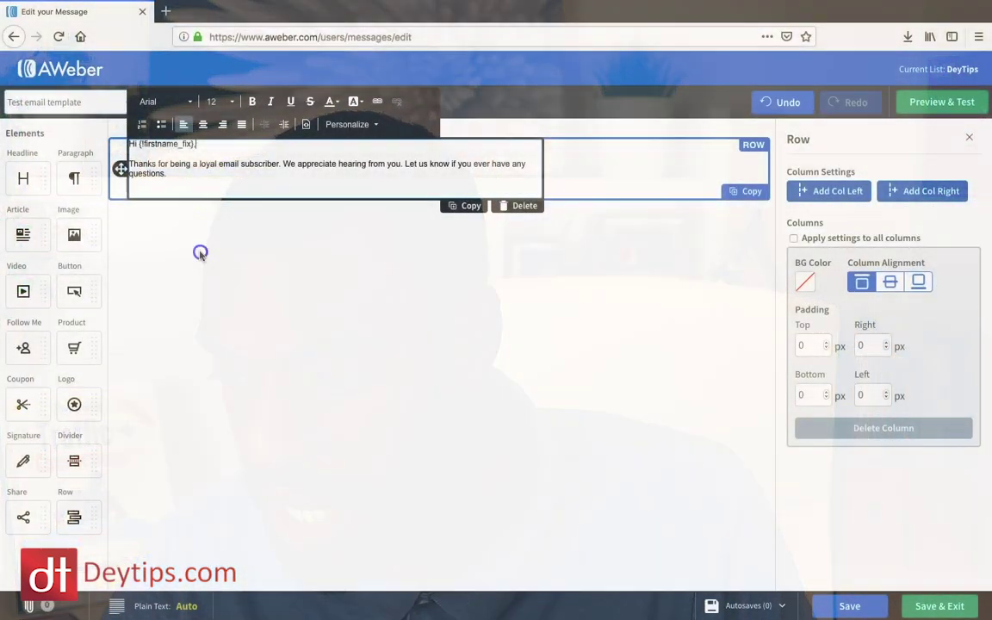
{"action": "left_click", "coordinate": [200, 254]}
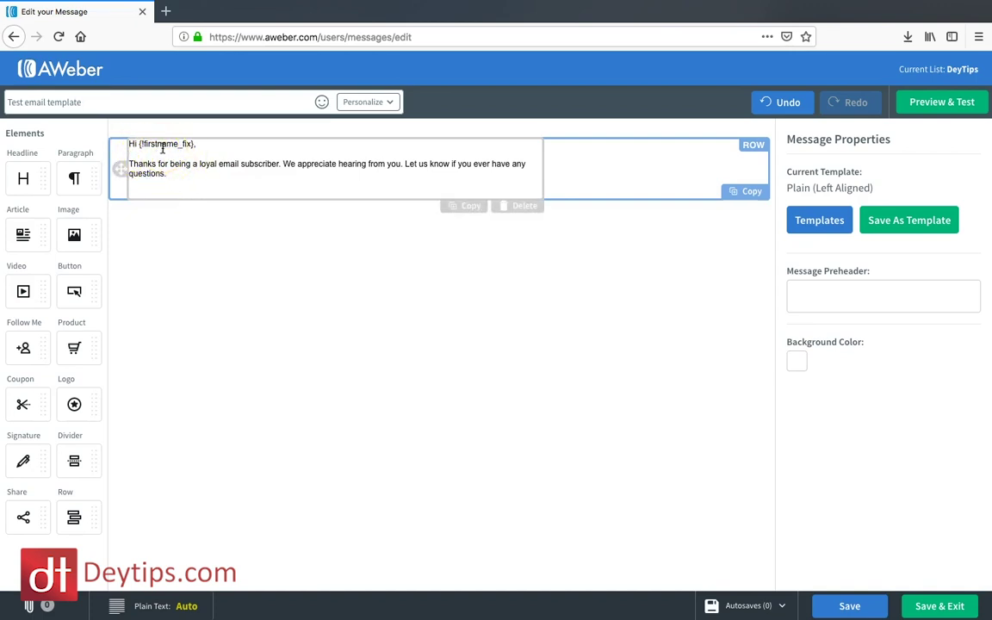
- Replace the body sentences below the greeting with "This is just a test email to show people on YouTube what can be done with Aweber"
{"action": "left_click_drag", "start_coordinate": [173, 173], "coordinate": [125, 163]}
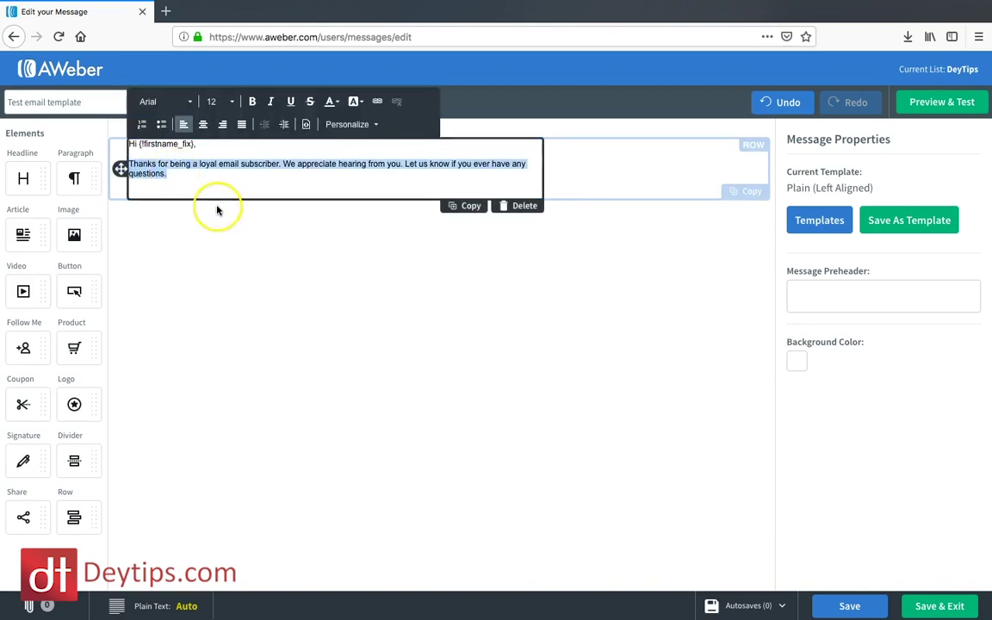
{"action": "key", "text": "BackSpace"}
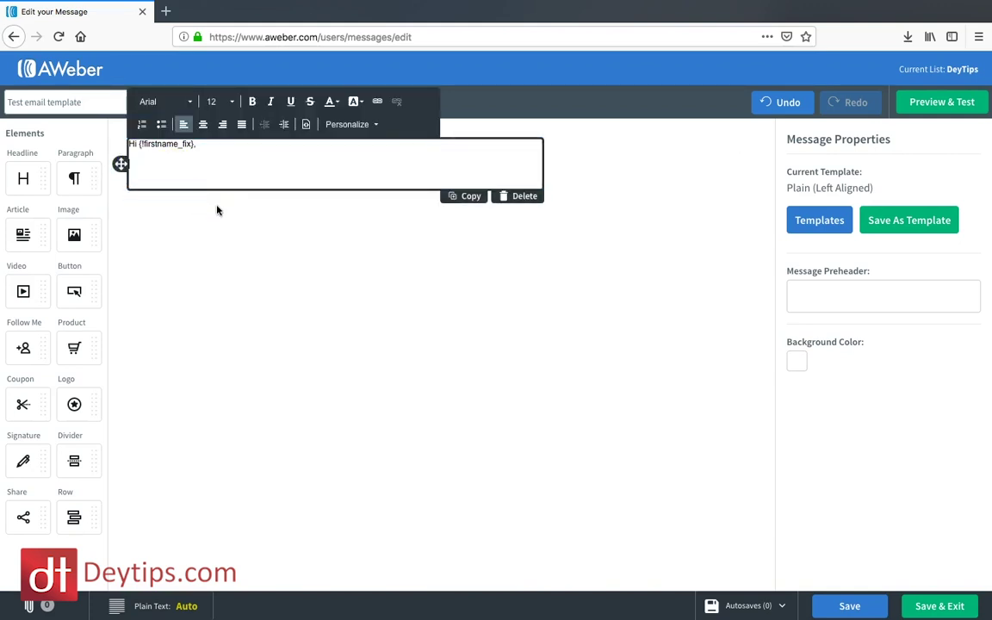
{"action": "type", "text": "This is just a test email to"}
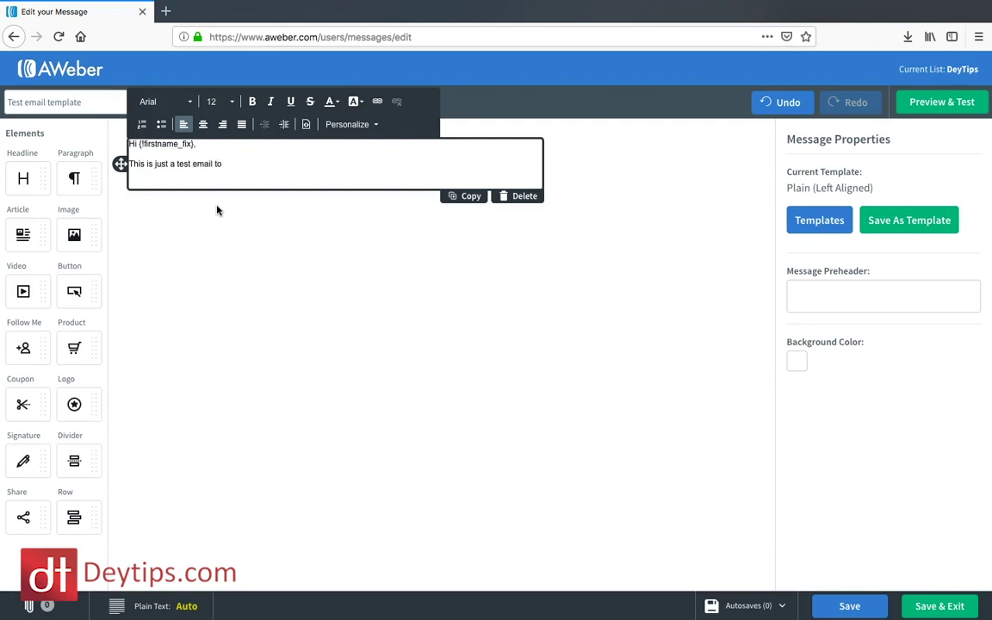
{"action": "type", "text": " show people on YouTube what can be done with"}
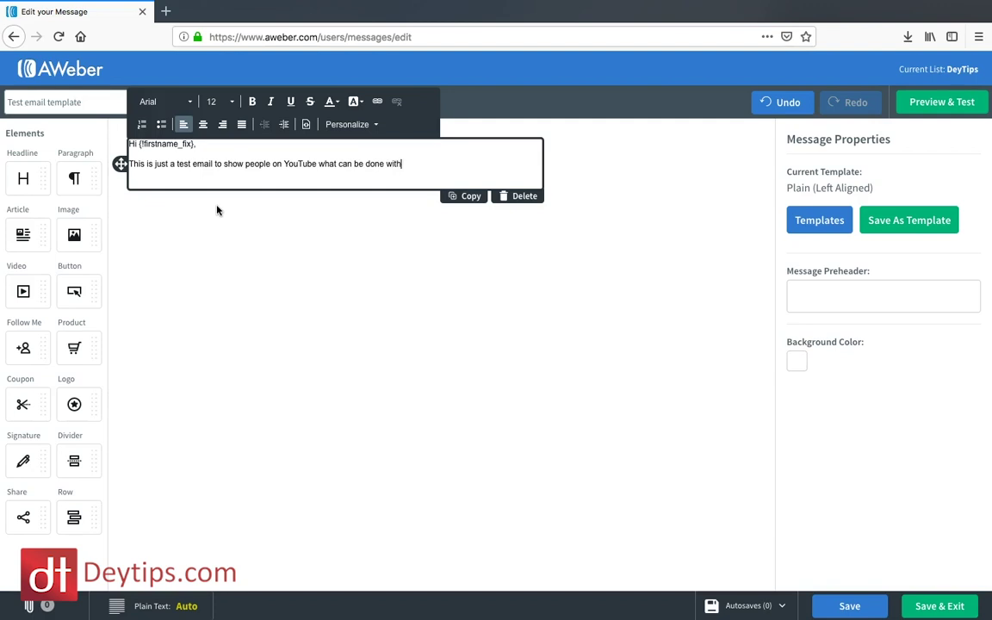
{"action": "type", "text": " Aweber"}
{"action": "left_click", "coordinate": [217, 210]}
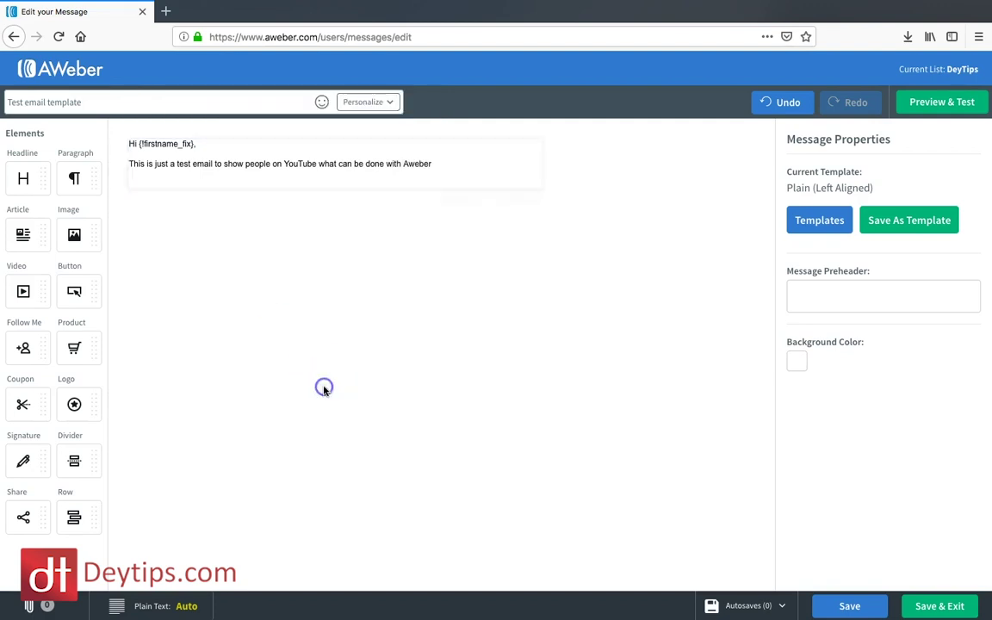
- Add a sign-off below the body text reading "Best regards," followed by the sender's full name on its own line
{"action": "left_click", "coordinate": [454, 163]}
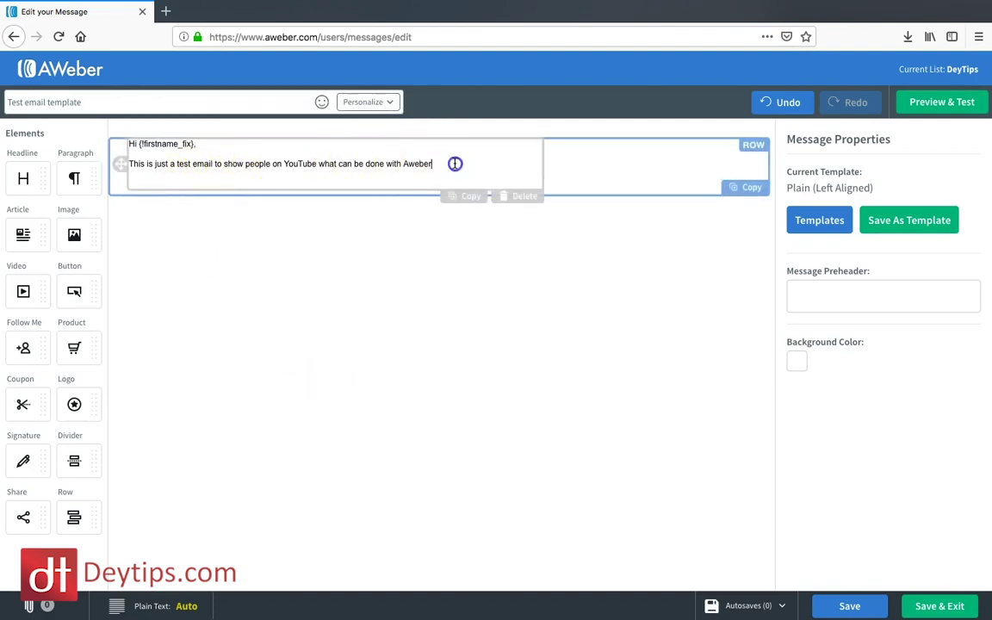
{"action": "key", "text": "Return"}
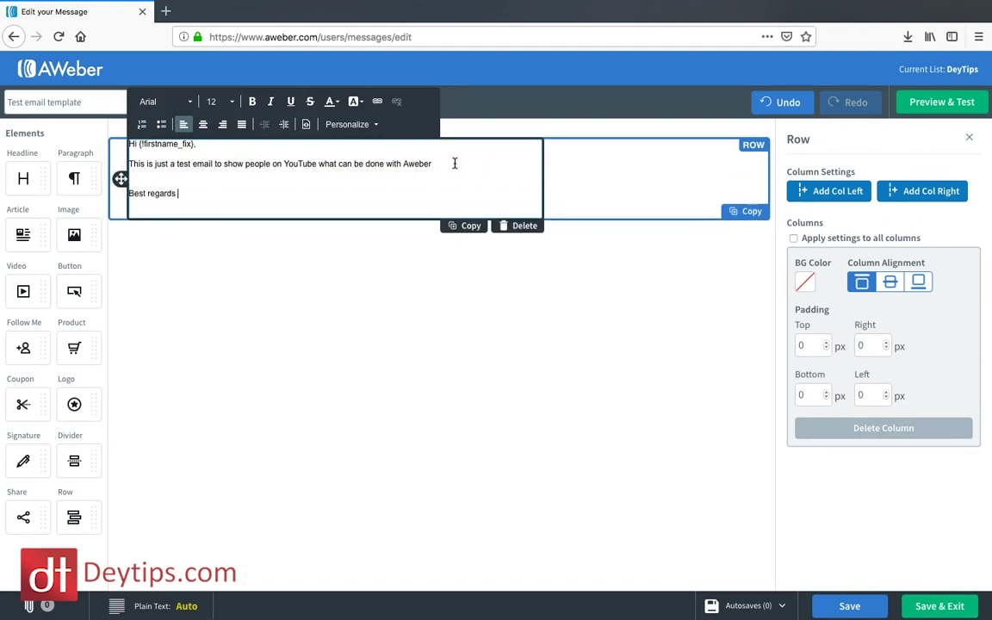
{"action": "key", "text": "Return"}
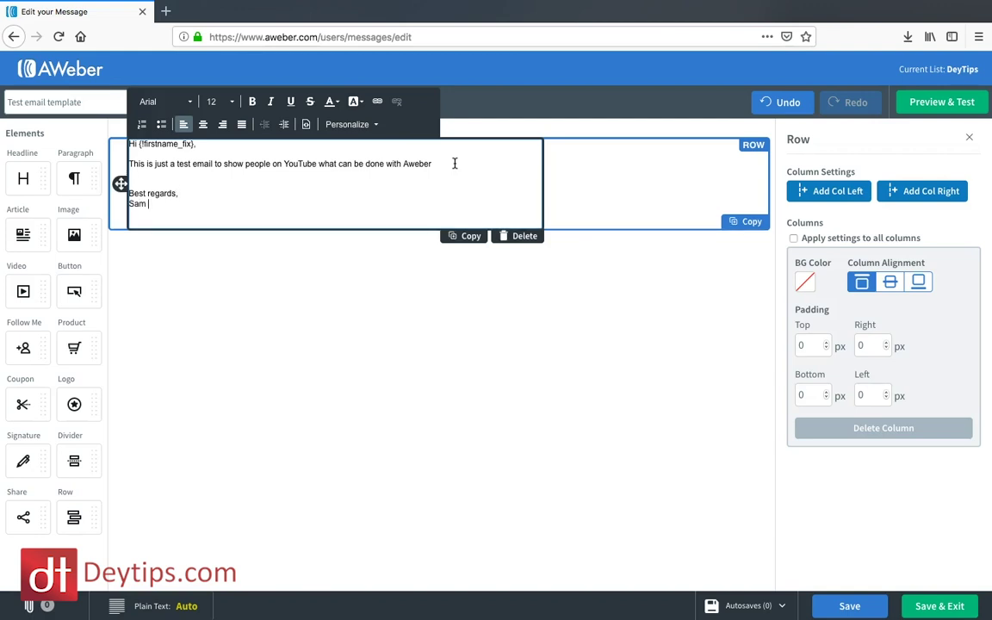
{"action": "left_click", "coordinate": [507, 302]}
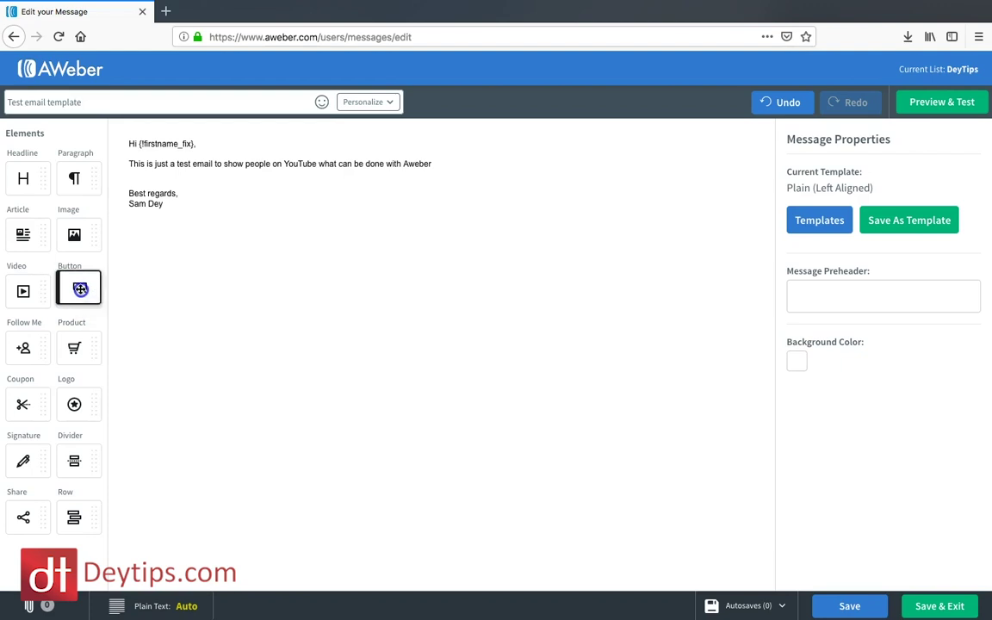
{"action": "left_click_drag", "start_coordinate": [82, 289], "coordinate": [225, 213]}
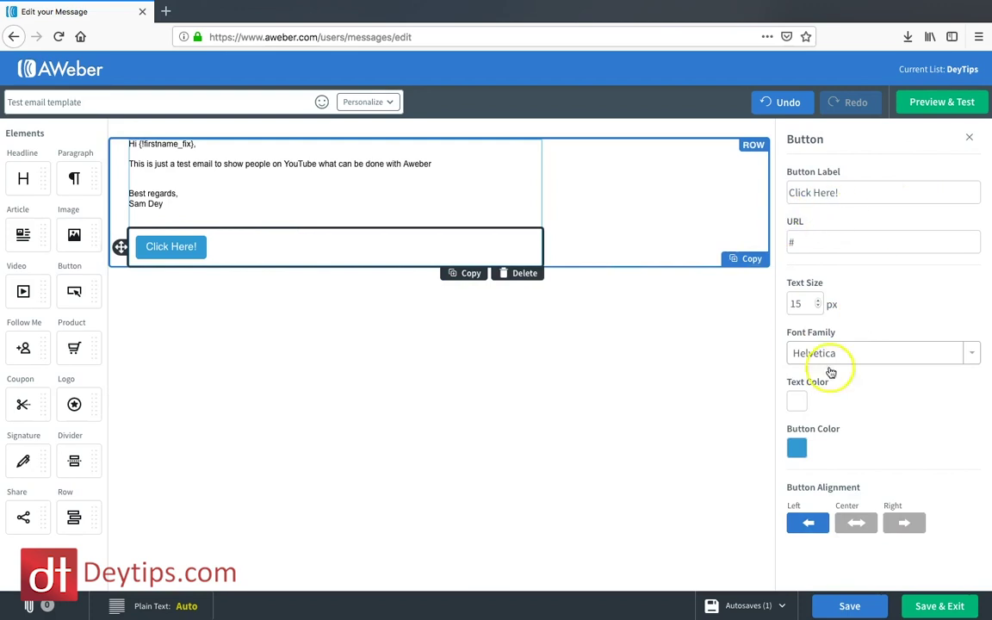
{"action": "triple_click", "coordinate": [846, 193]}
{"action": "left_click", "coordinate": [846, 194]}
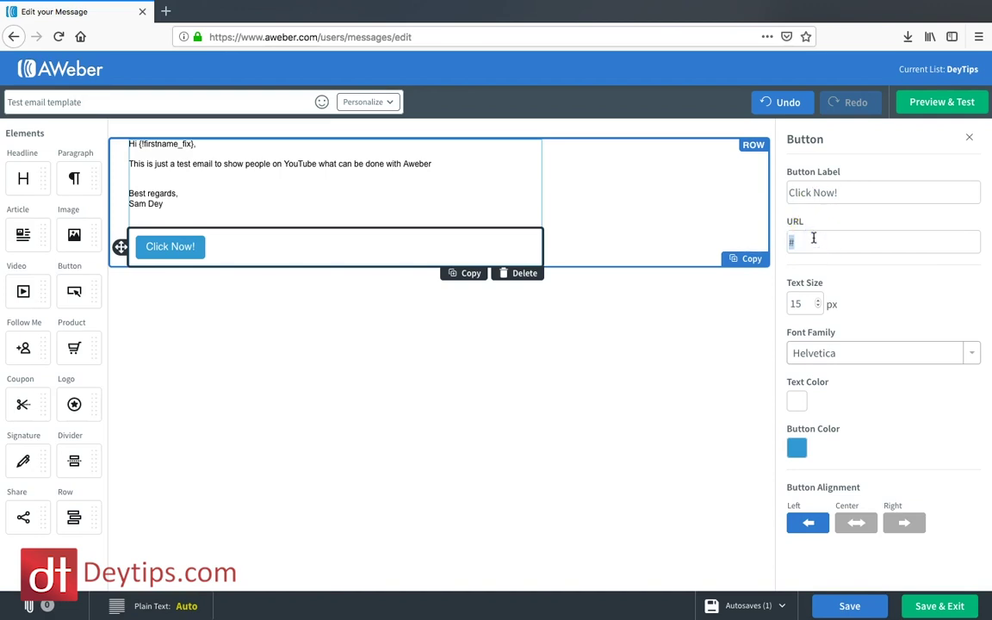
{"action": "type", "text": "www"}
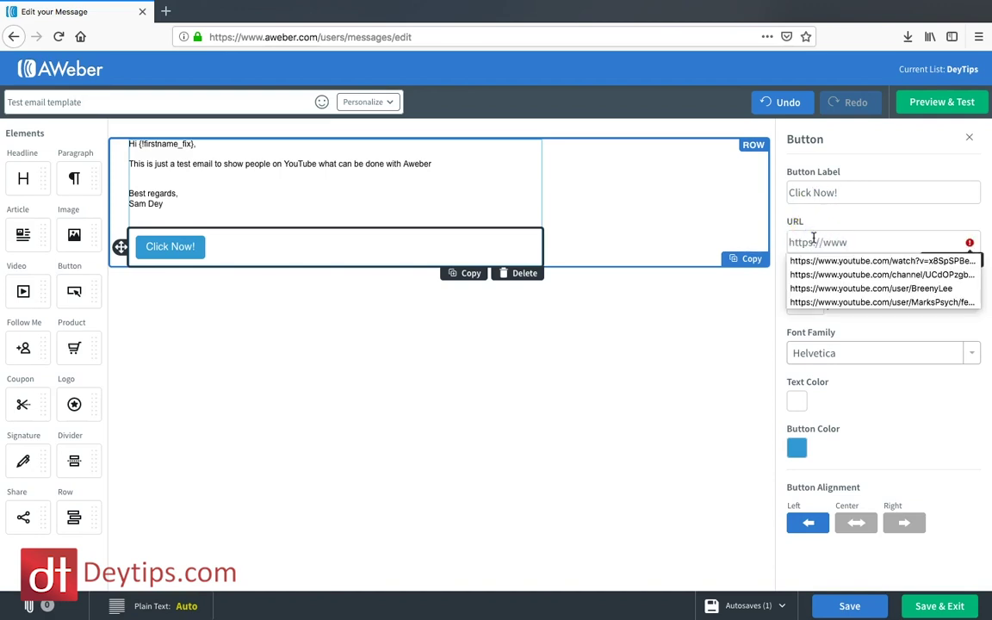
{"action": "type", "text": "."}
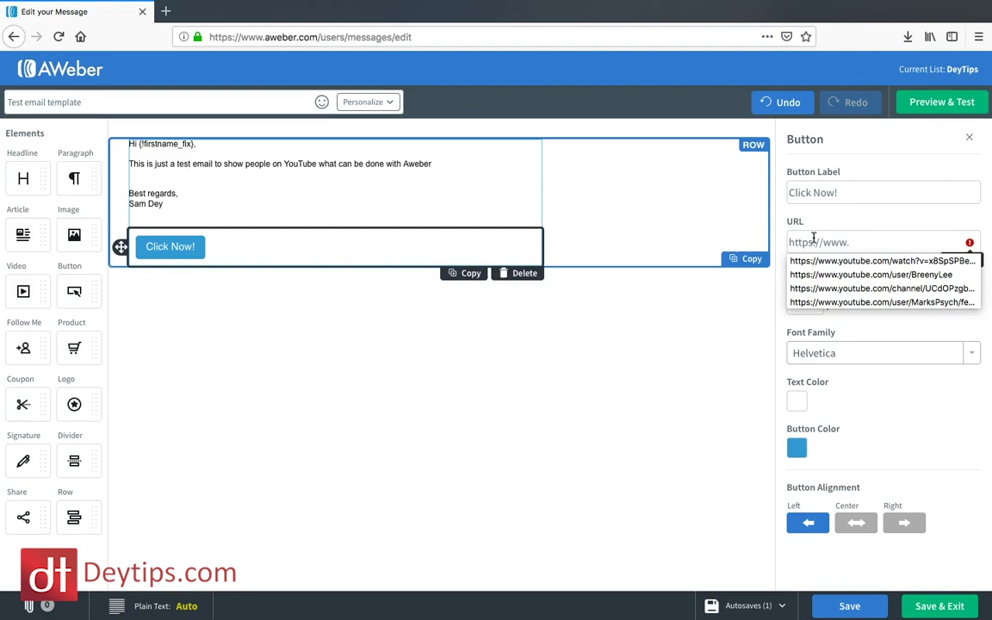
{"action": "type", "text": "deytips.com"}
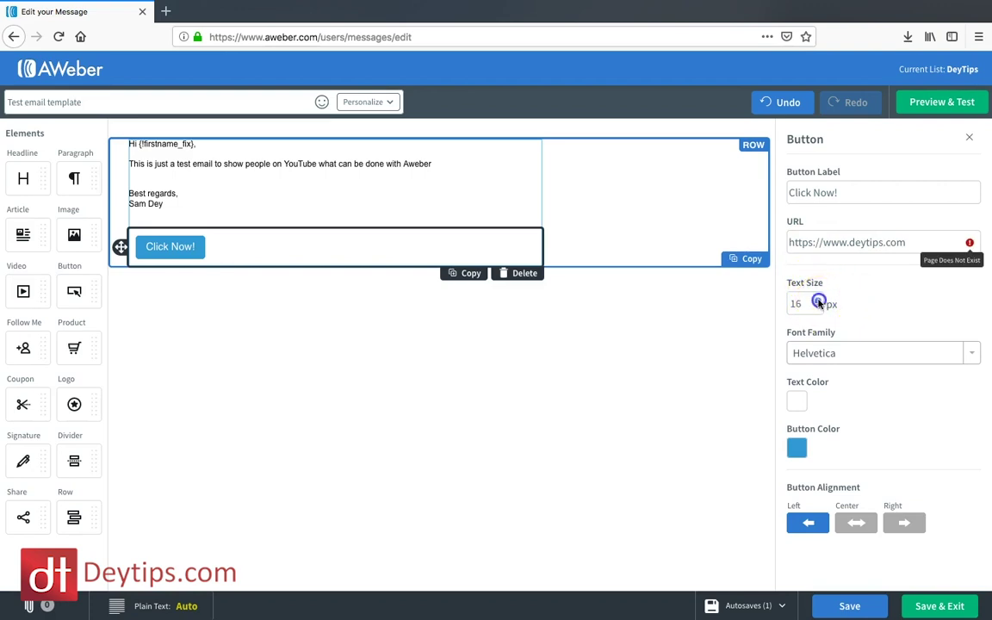
- Set the "Click Now!" button's text size to 18 px and keep the Helvetica font
{"action": "left_click", "coordinate": [819, 301]}
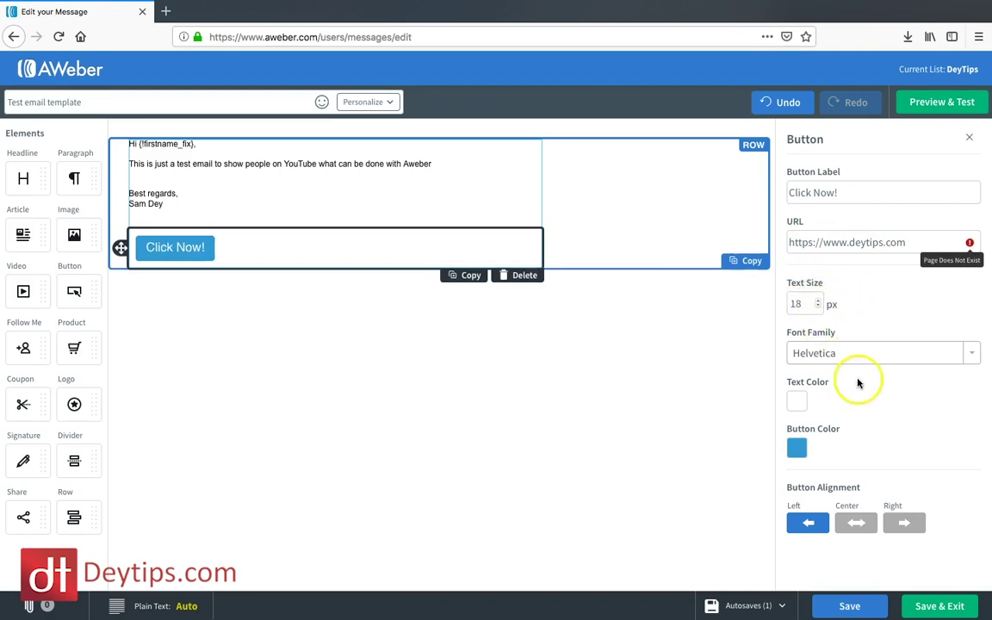
{"action": "left_click", "coordinate": [969, 353]}
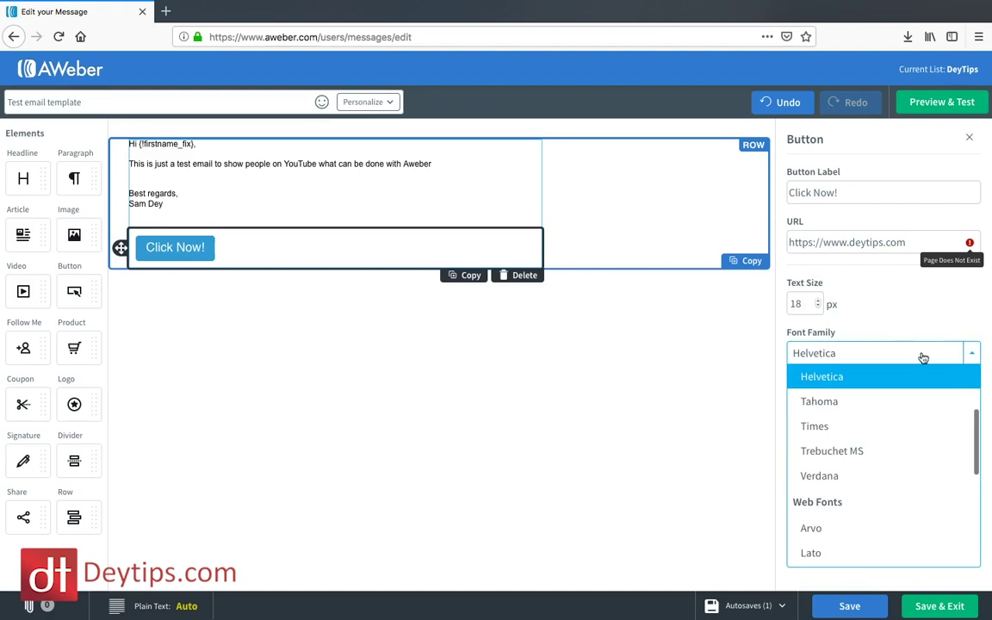
{"action": "left_click", "coordinate": [740, 394]}
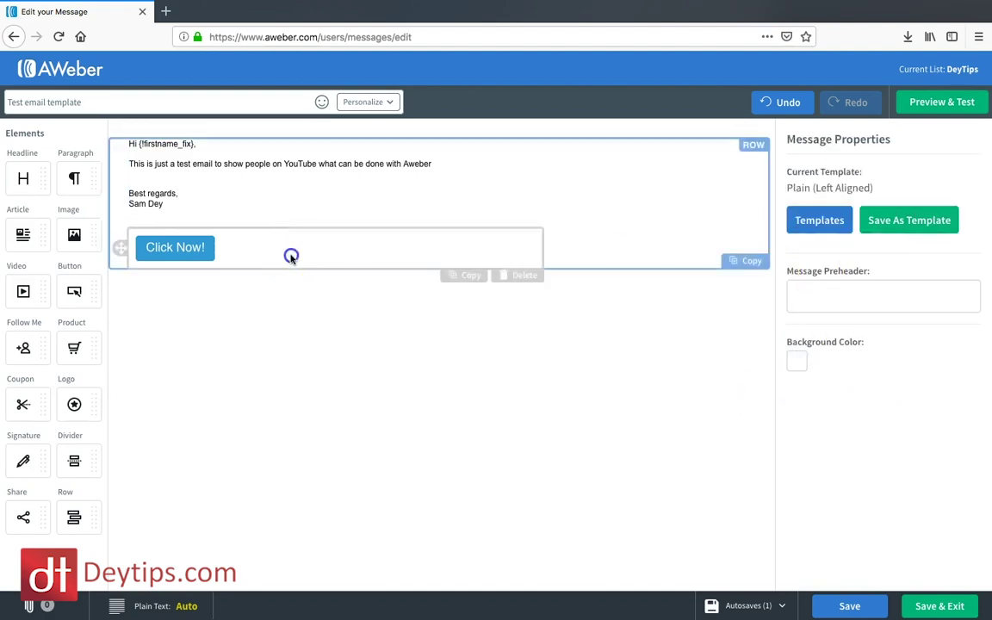
- Try right alignment for the "Click Now!" button, then align it to the center of its row
{"action": "left_click", "coordinate": [287, 255]}
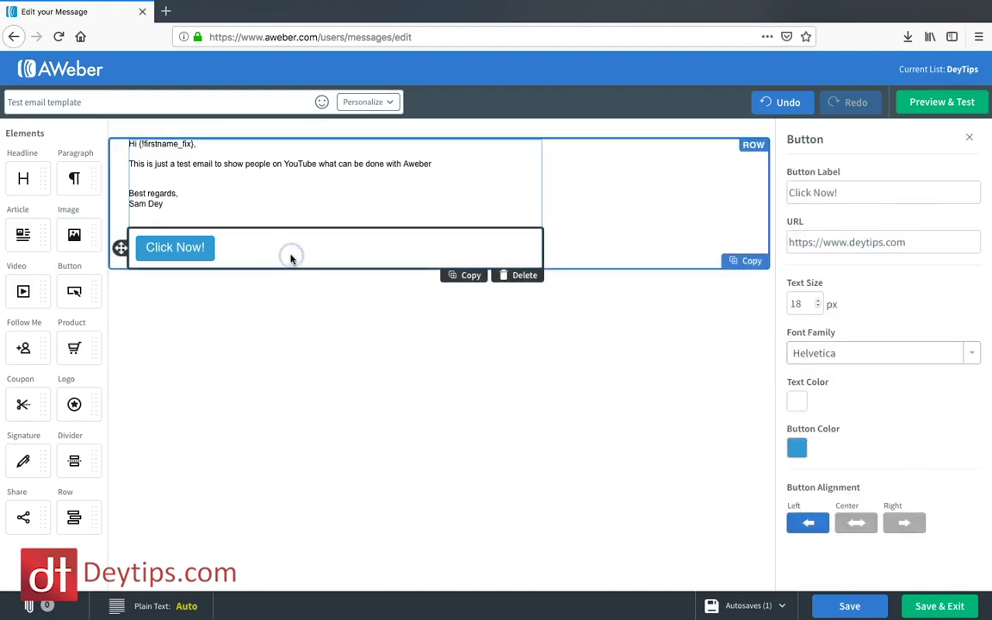
{"action": "left_click", "coordinate": [858, 523]}
{"action": "left_click", "coordinate": [906, 523]}
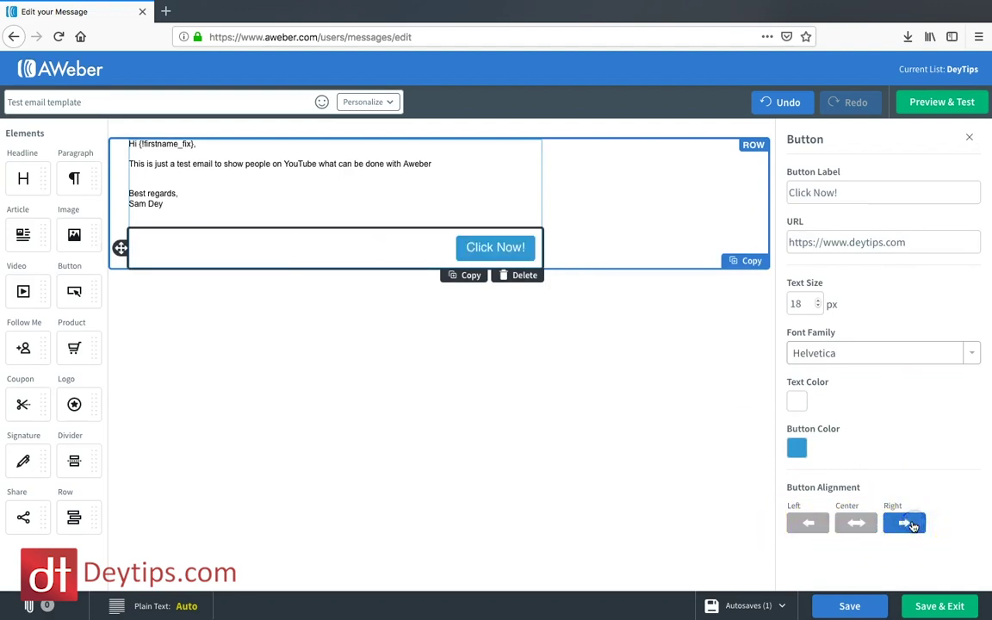
{"action": "left_click", "coordinate": [847, 525]}
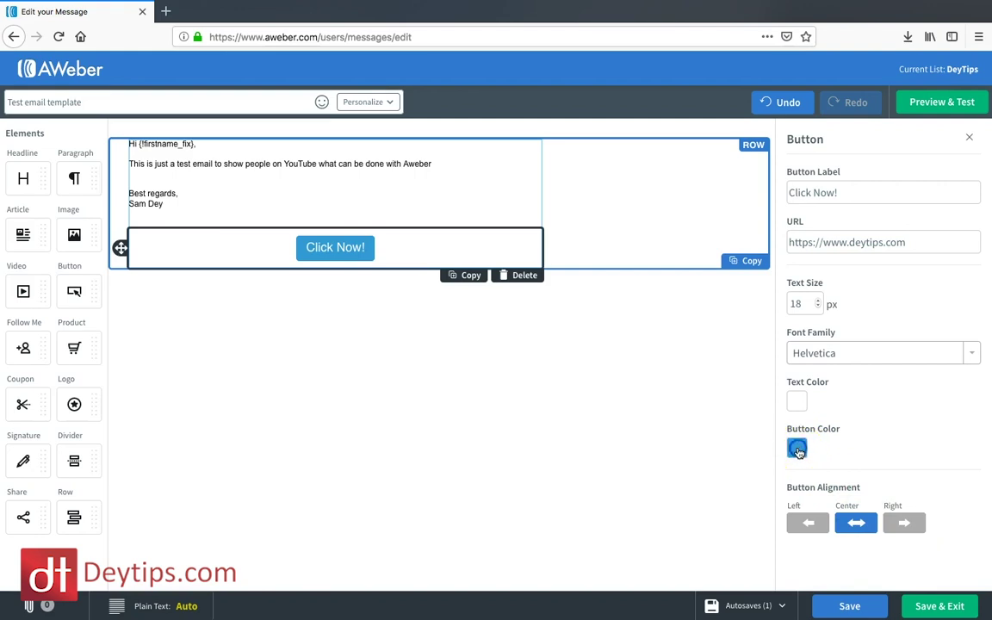
- Look over the available button colors for the "Click Now!" button without applying a change
{"action": "left_click", "coordinate": [797, 449]}
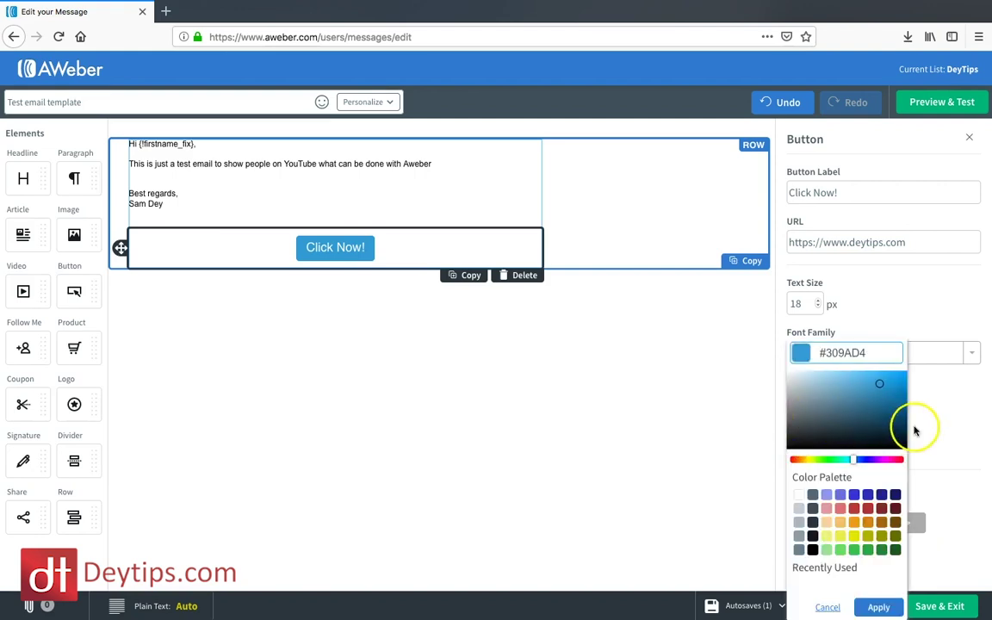
{"action": "left_click", "coordinate": [917, 428]}
{"action": "left_click", "coordinate": [791, 447]}
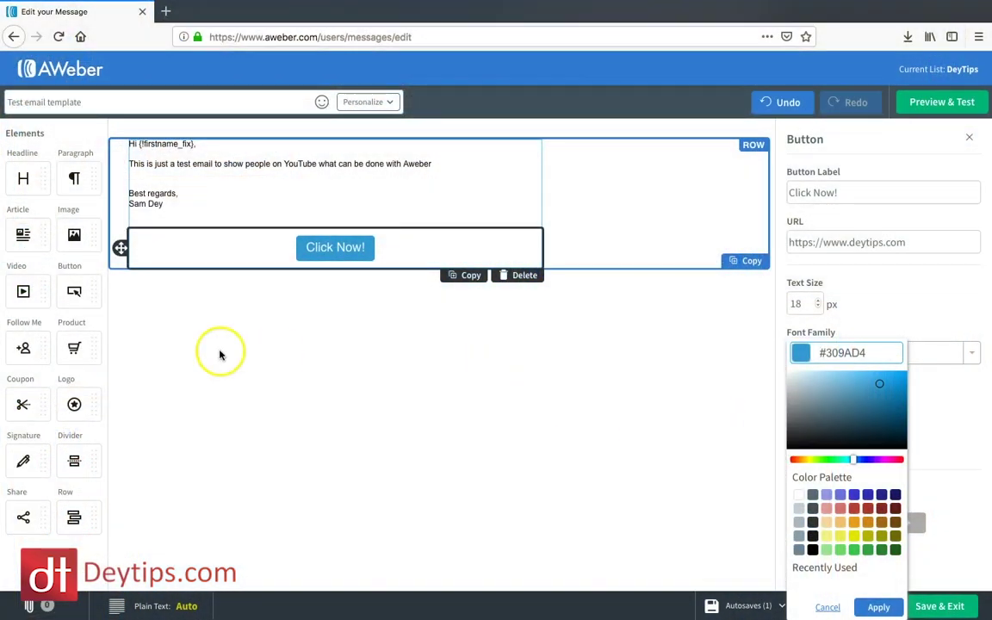
{"action": "left_click", "coordinate": [219, 354]}
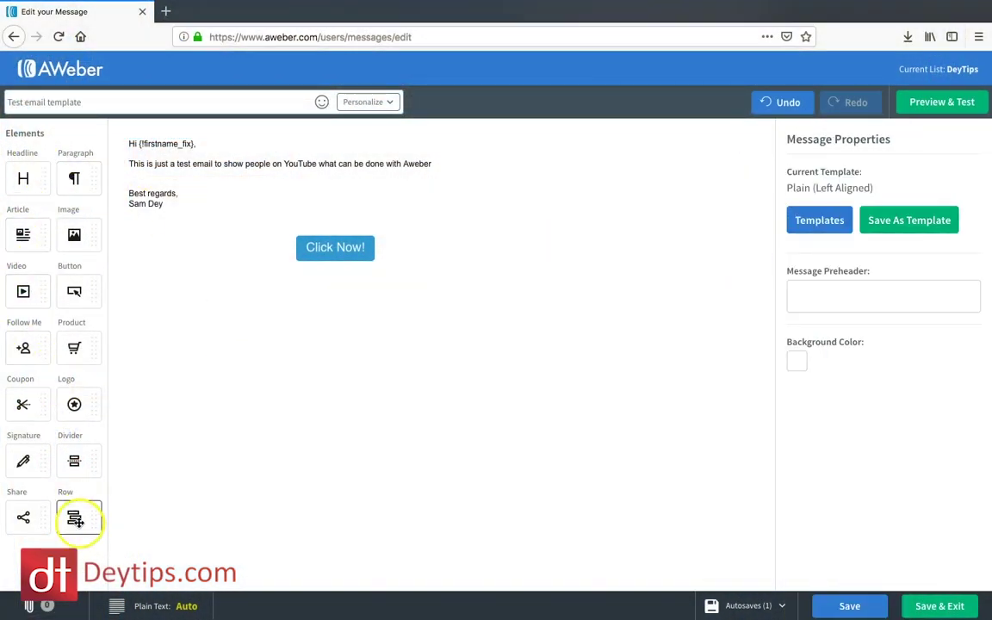
- Add a product block below the "Click Now!" button and upload 144X144_faviicon.png from the Youtube editing folder as its image
{"action": "left_click_drag", "start_coordinate": [78, 348], "coordinate": [282, 263]}
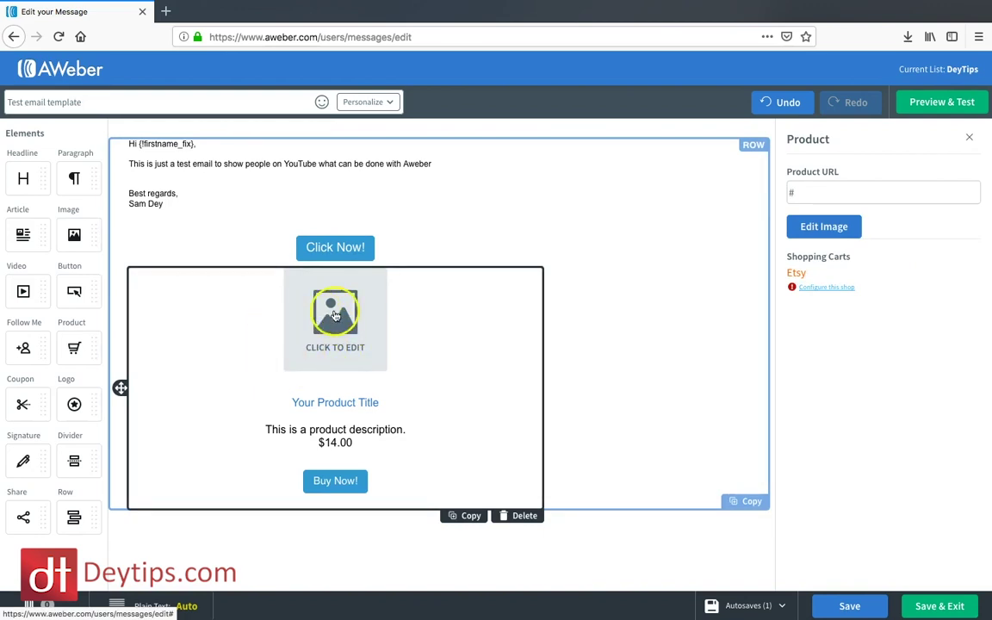
{"action": "left_click", "coordinate": [352, 306]}
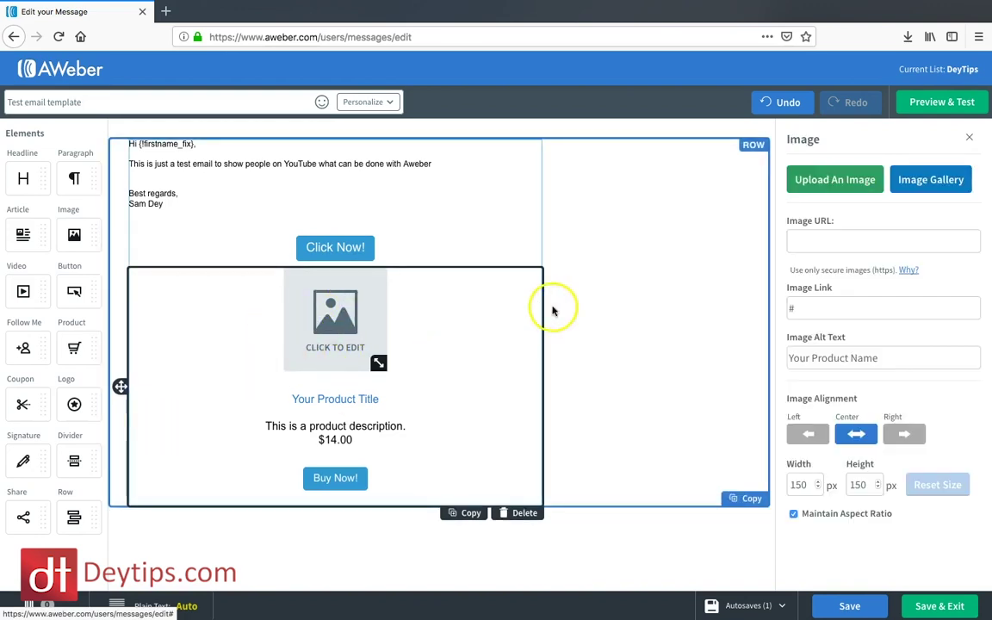
{"action": "left_click", "coordinate": [834, 178]}
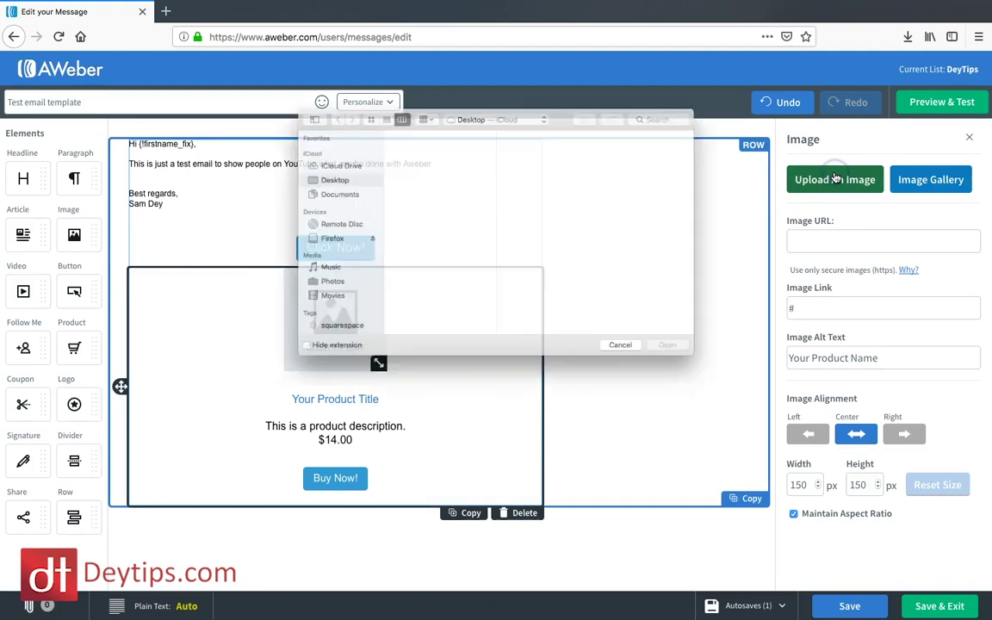
{"action": "scroll", "coordinate": [439, 321], "scroll_direction": "down", "scroll_amount": 3}
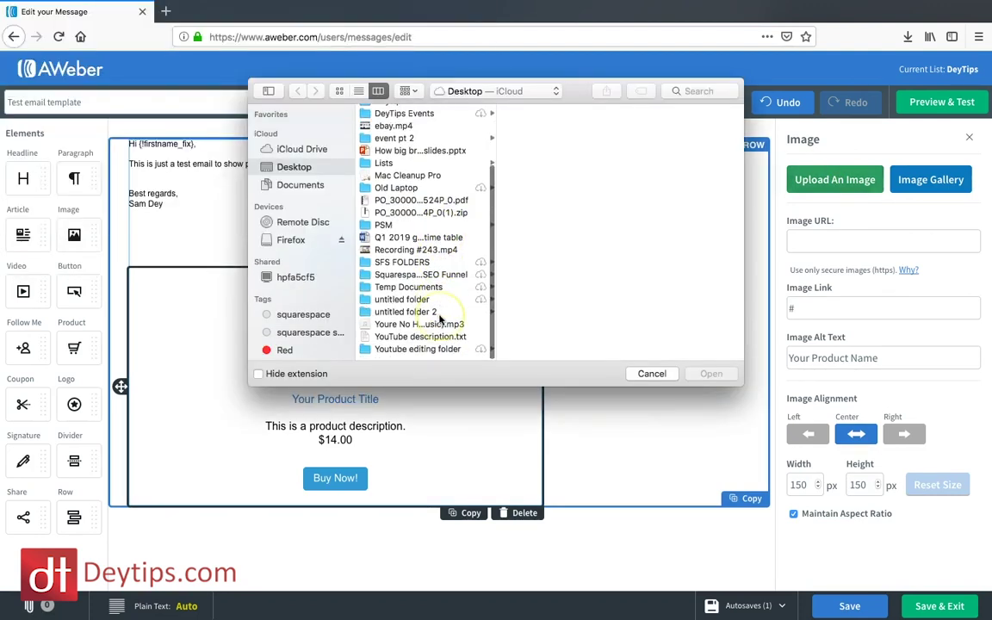
{"action": "left_click", "coordinate": [433, 355]}
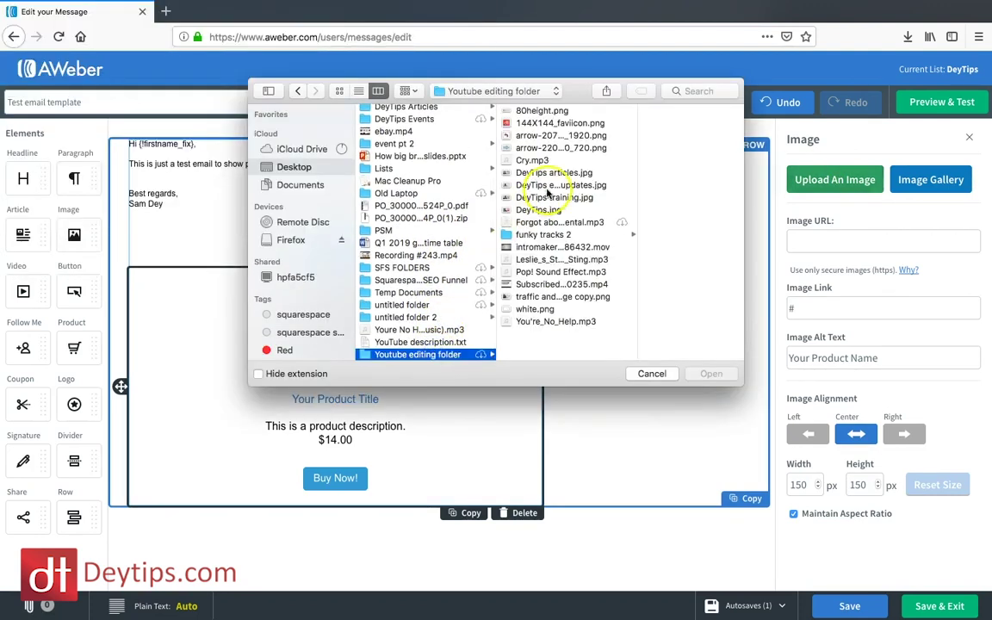
{"action": "left_click", "coordinate": [551, 123]}
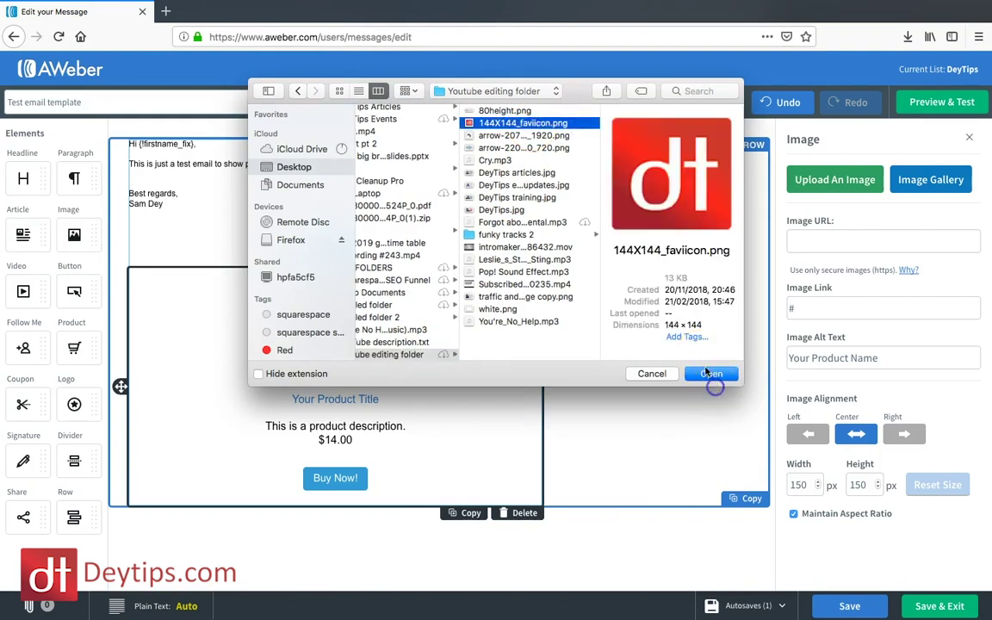
{"action": "left_click", "coordinate": [709, 374]}
{"action": "left_click", "coordinate": [711, 376]}
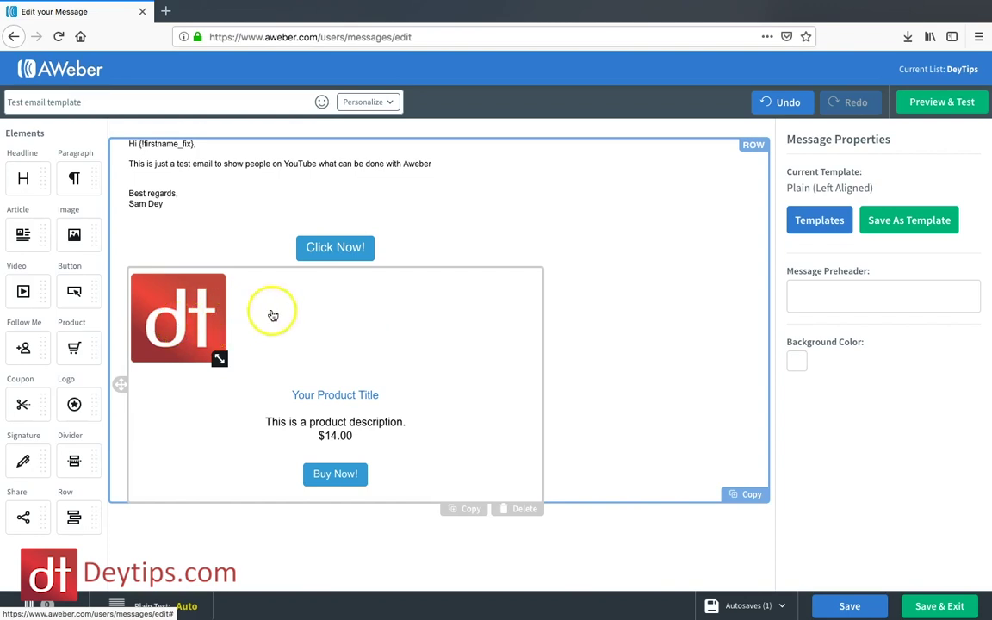
- Check the product block's image, title, description, price and "Buy Now!" button settings, and delete the whole block
{"action": "left_click", "coordinate": [294, 320]}
{"action": "left_click", "coordinate": [308, 395]}
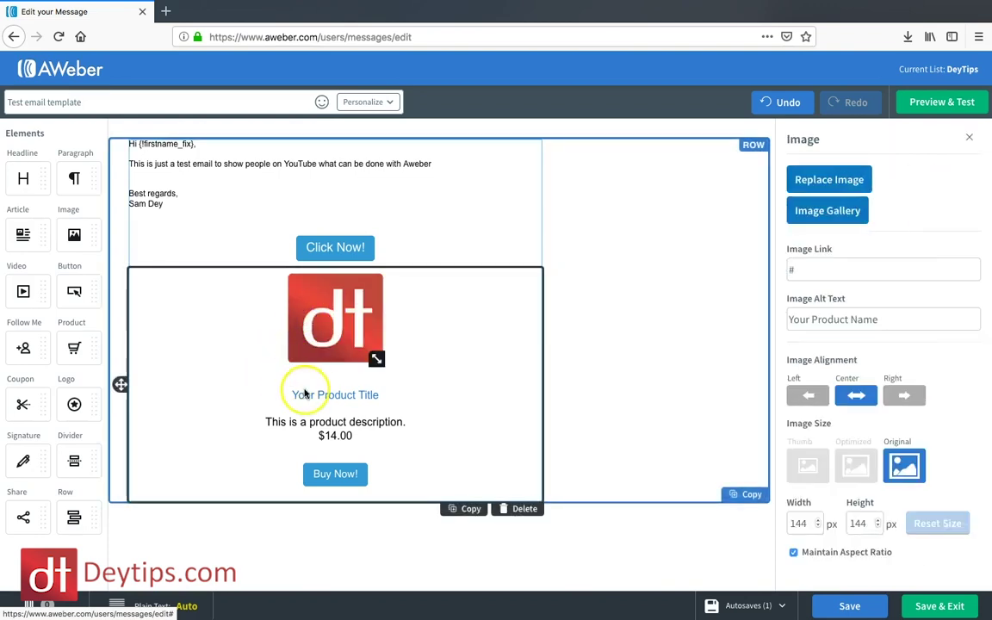
{"action": "triple_click", "coordinate": [359, 397]}
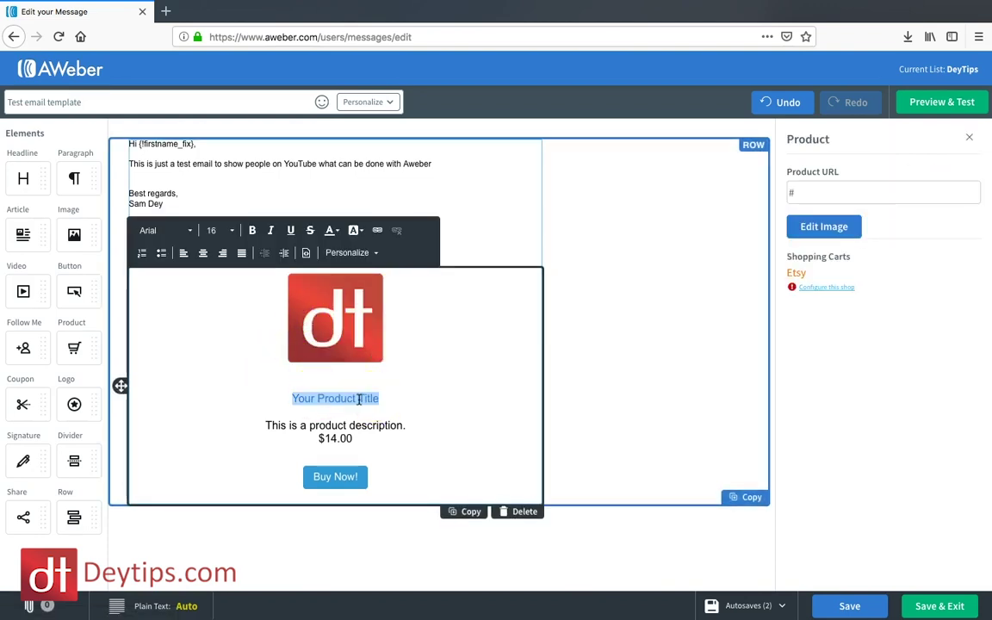
{"action": "left_click_drag", "start_coordinate": [385, 398], "coordinate": [278, 392]}
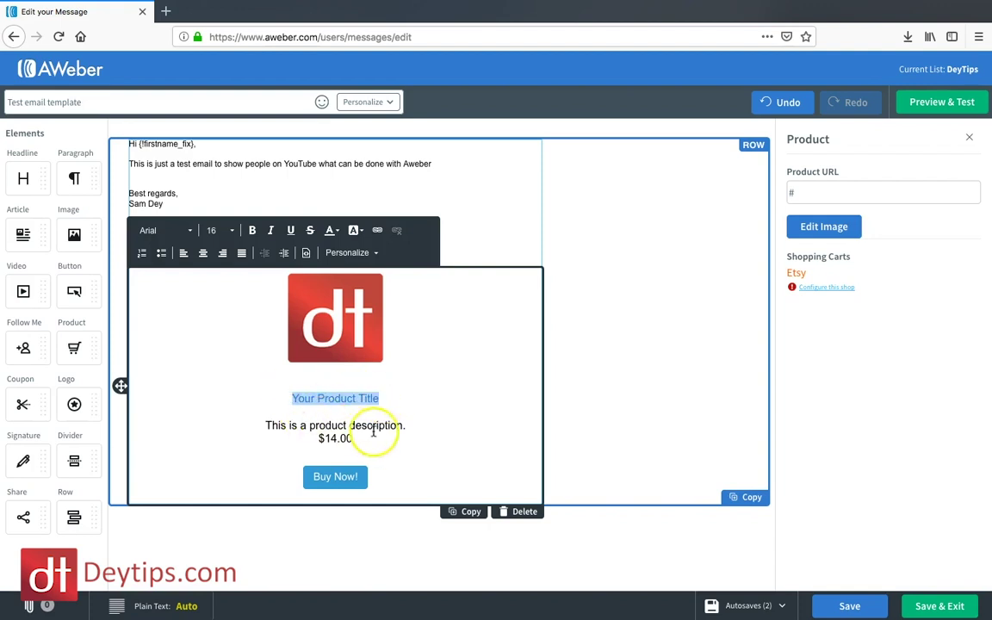
{"action": "left_click_drag", "start_coordinate": [403, 426], "coordinate": [274, 430]}
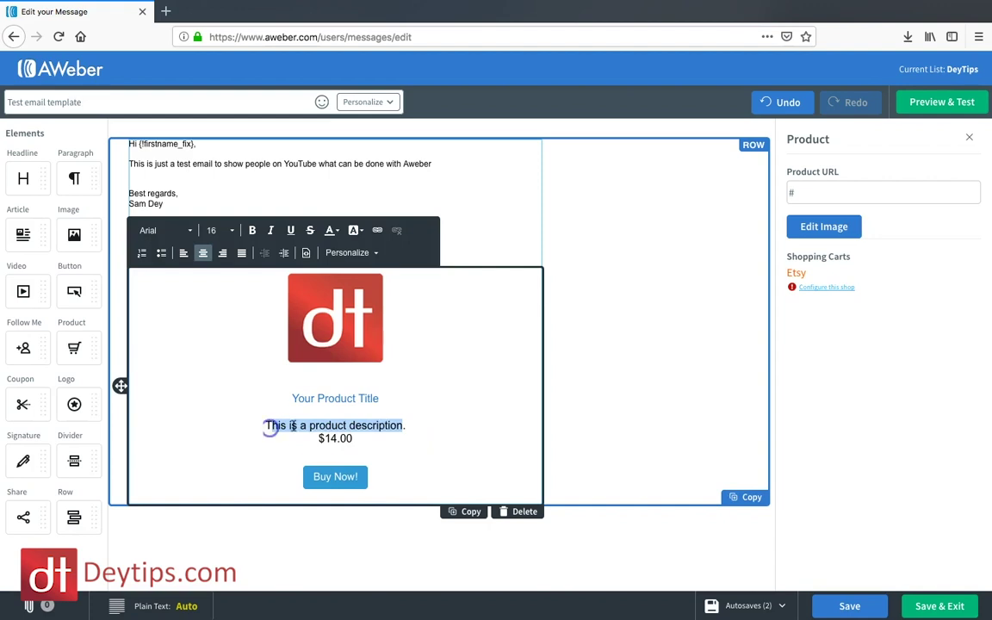
{"action": "left_click_drag", "start_coordinate": [349, 440], "coordinate": [343, 439]}
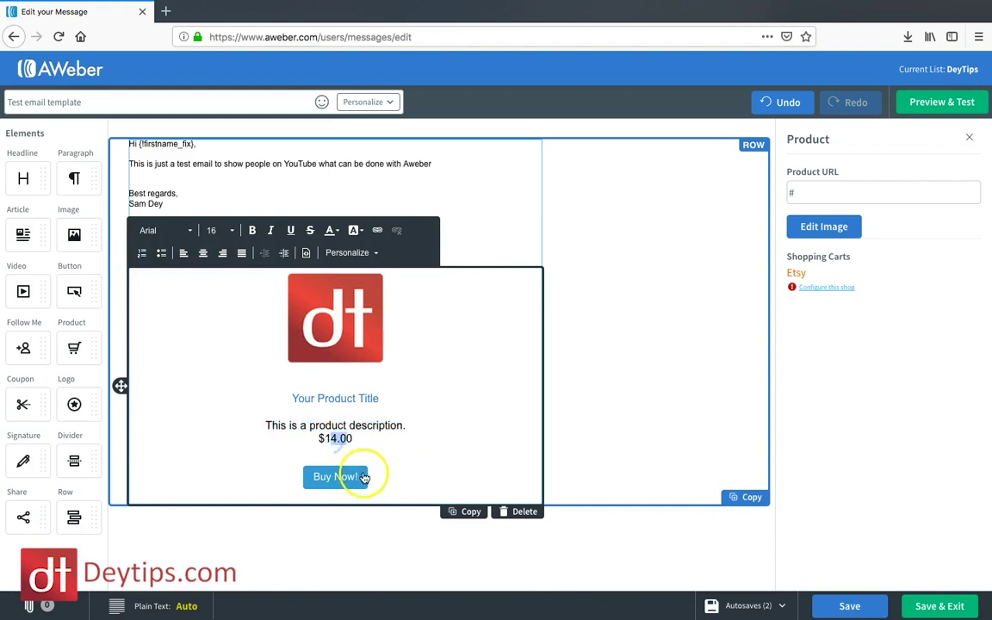
{"action": "left_click", "coordinate": [330, 476]}
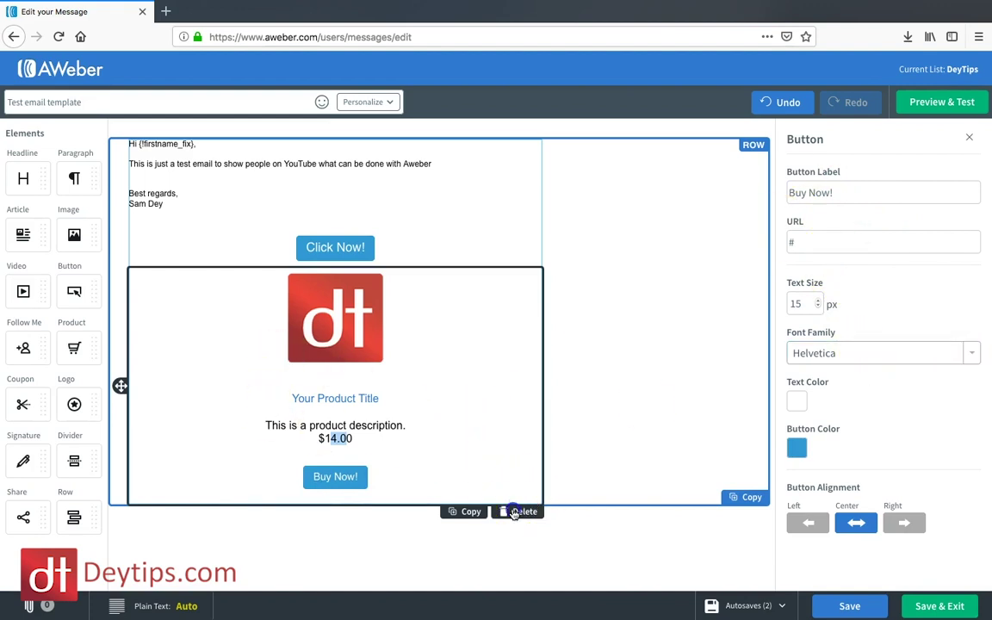
{"action": "left_click", "coordinate": [517, 511]}
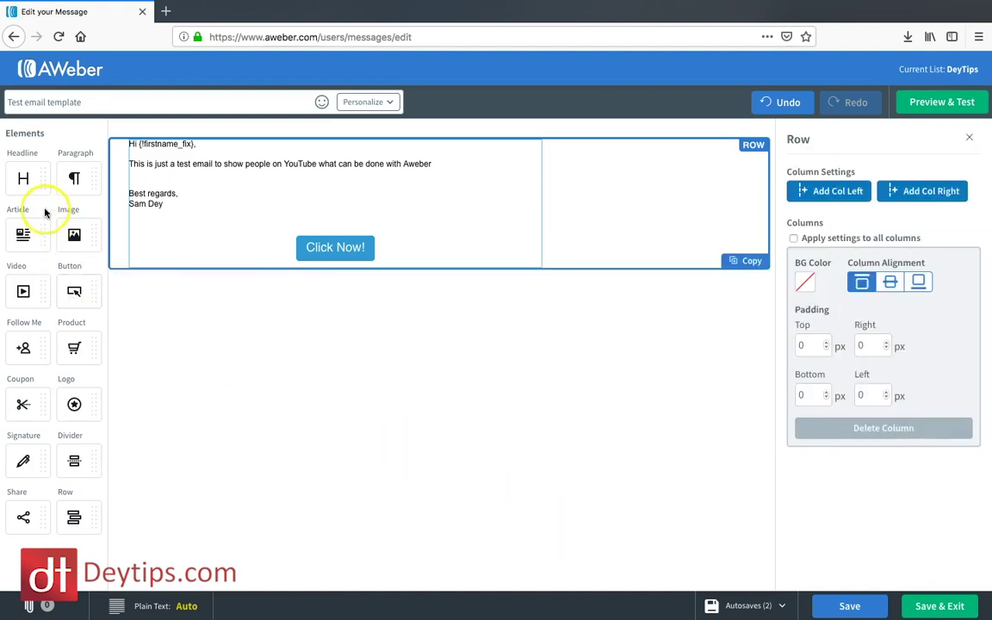
- Add an empty headline above the greeting, and try an article block below the "Click Now!" button before deleting it
{"action": "left_click_drag", "start_coordinate": [29, 175], "coordinate": [234, 150]}
{"action": "left_click", "coordinate": [181, 161]}
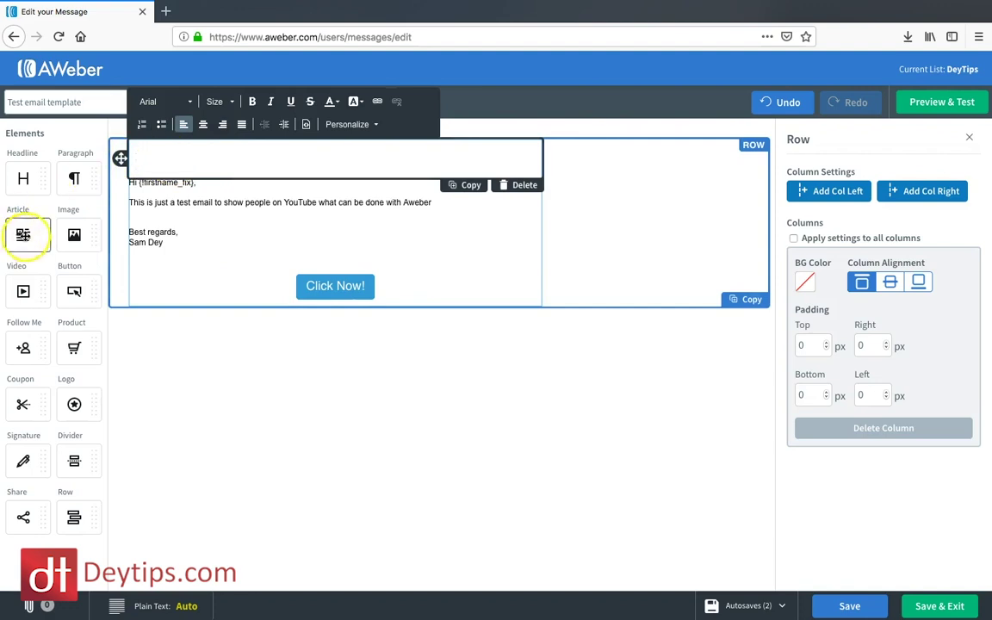
{"action": "left_click_drag", "start_coordinate": [24, 235], "coordinate": [253, 296]}
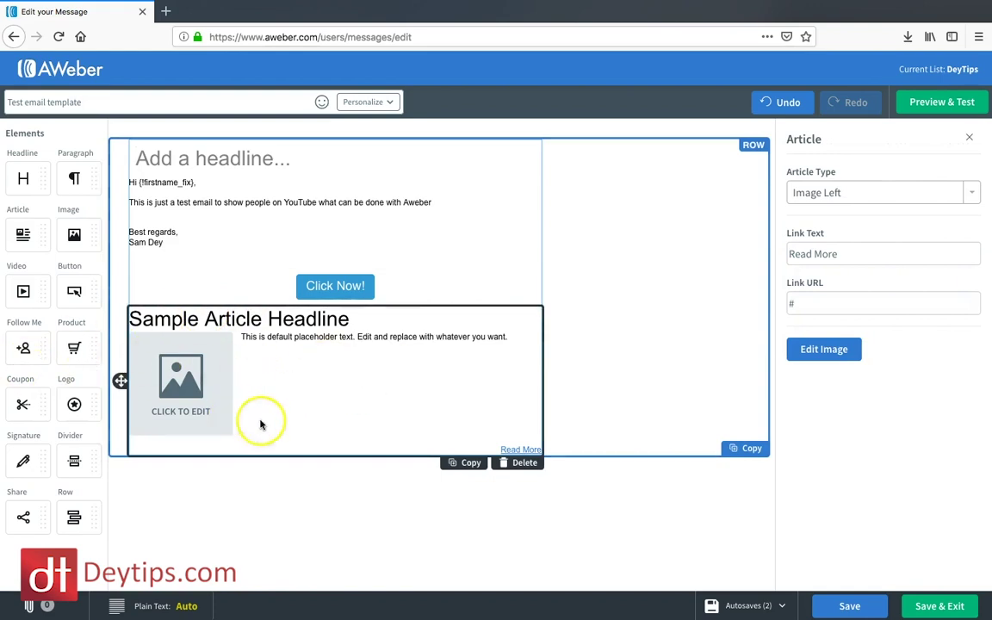
{"action": "left_click", "coordinate": [524, 462]}
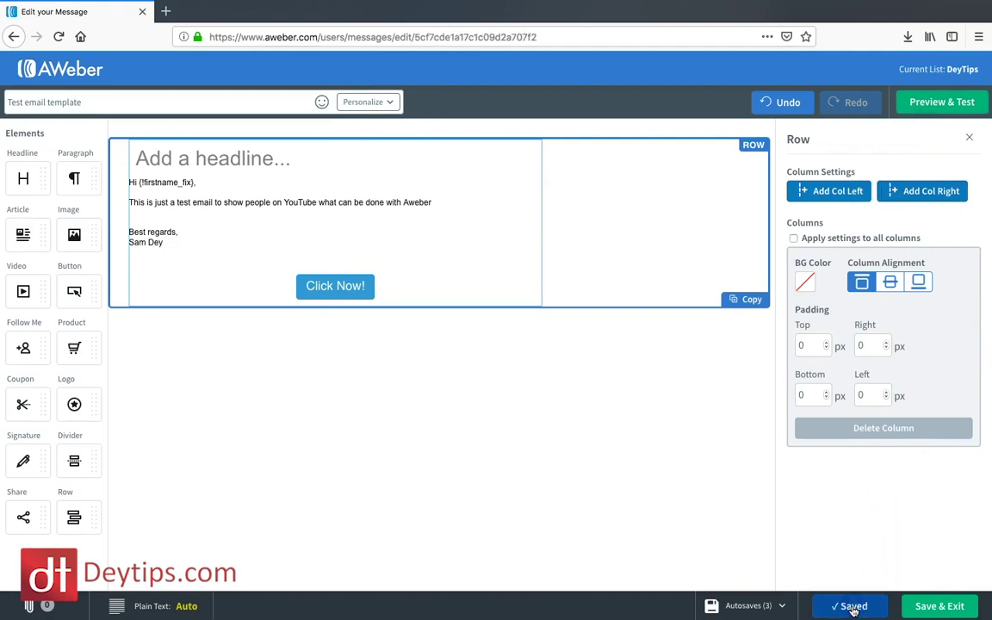
- Preview the message and send a test to the sender's own email address, with the first name filled in for personalization
{"action": "left_click", "coordinate": [948, 105]}
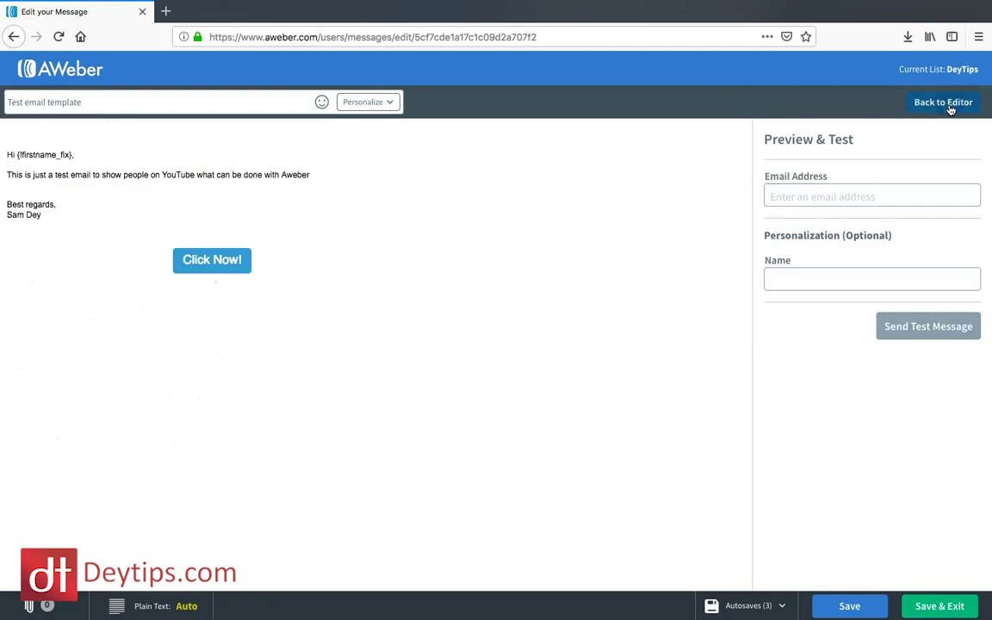
{"action": "left_click", "coordinate": [837, 205]}
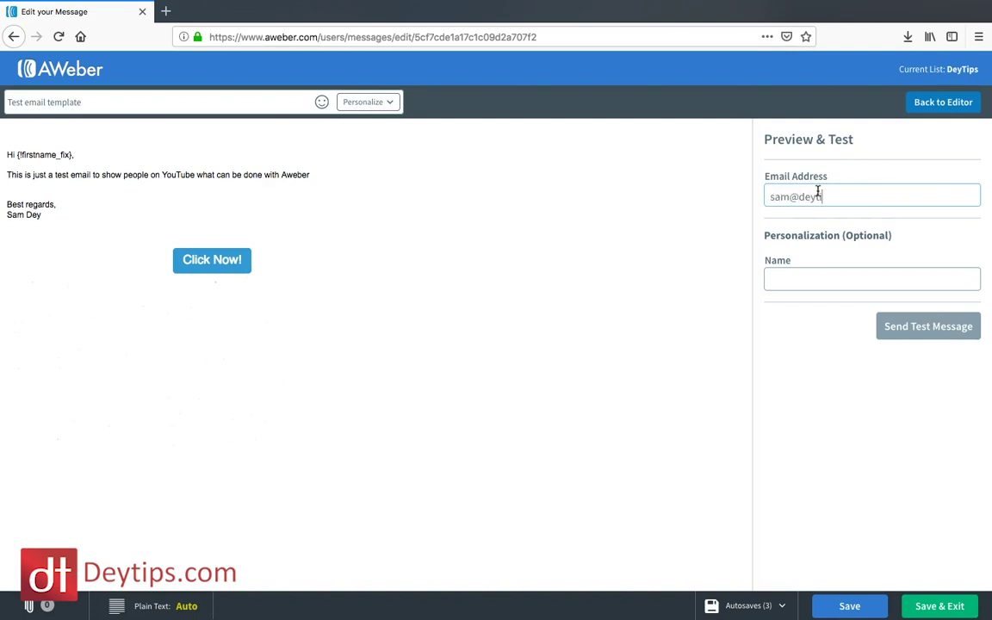
{"action": "type", "text": "com"}
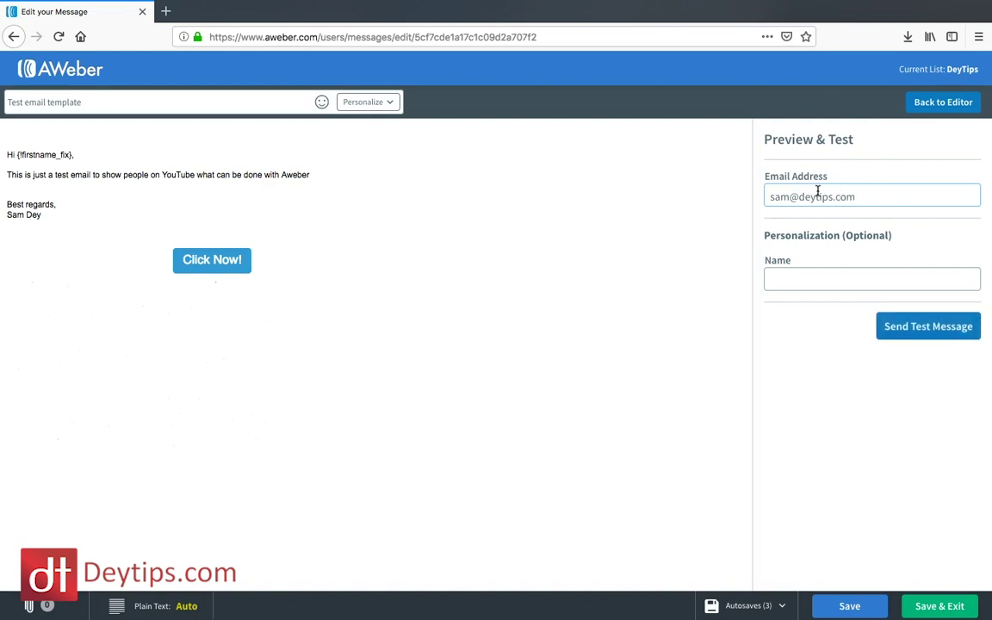
{"action": "type", "text": "sam"}
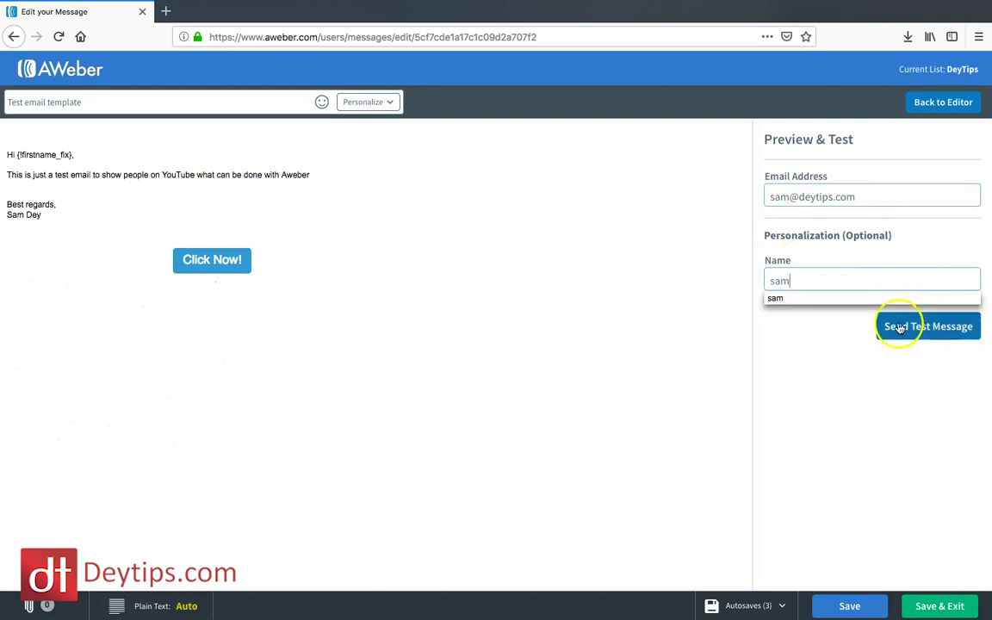
{"action": "left_click", "coordinate": [903, 329]}
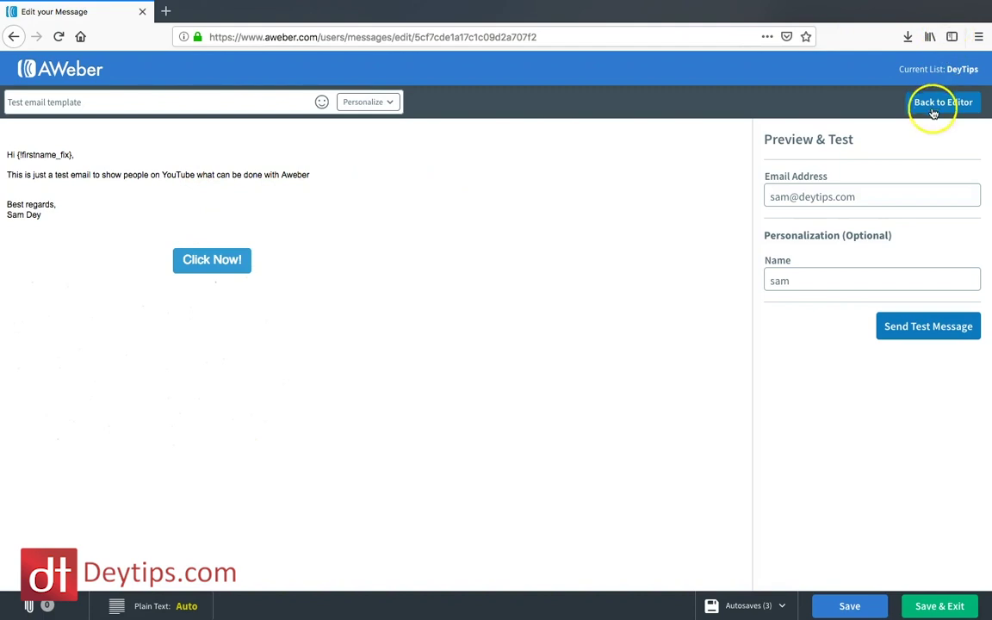
- Save the message and exit the editor, and start scheduling the "Test email template" draft as a broadcast
{"action": "left_click", "coordinate": [934, 608]}
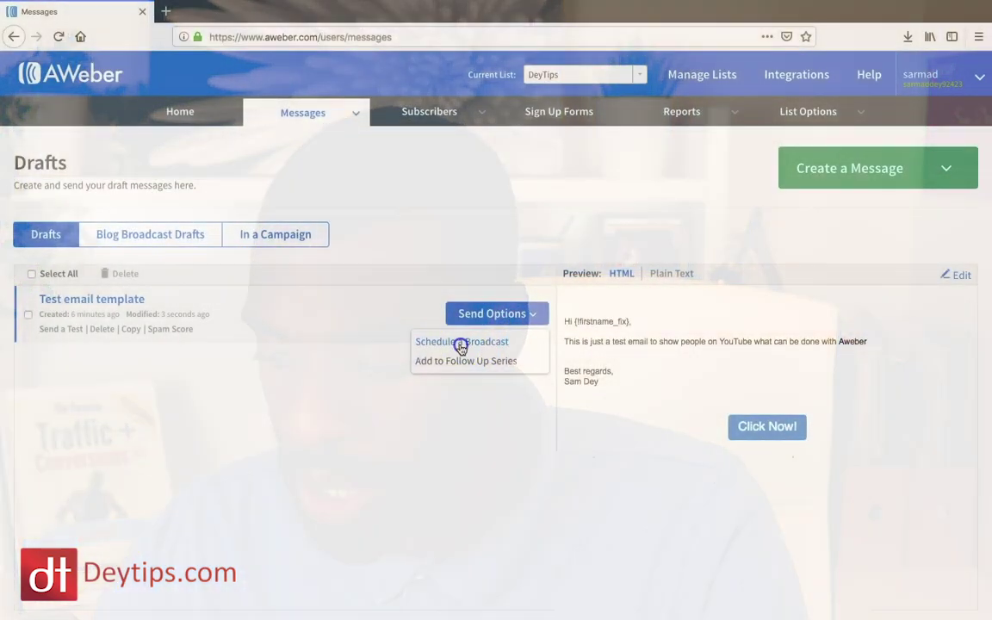
{"action": "left_click", "coordinate": [462, 343]}
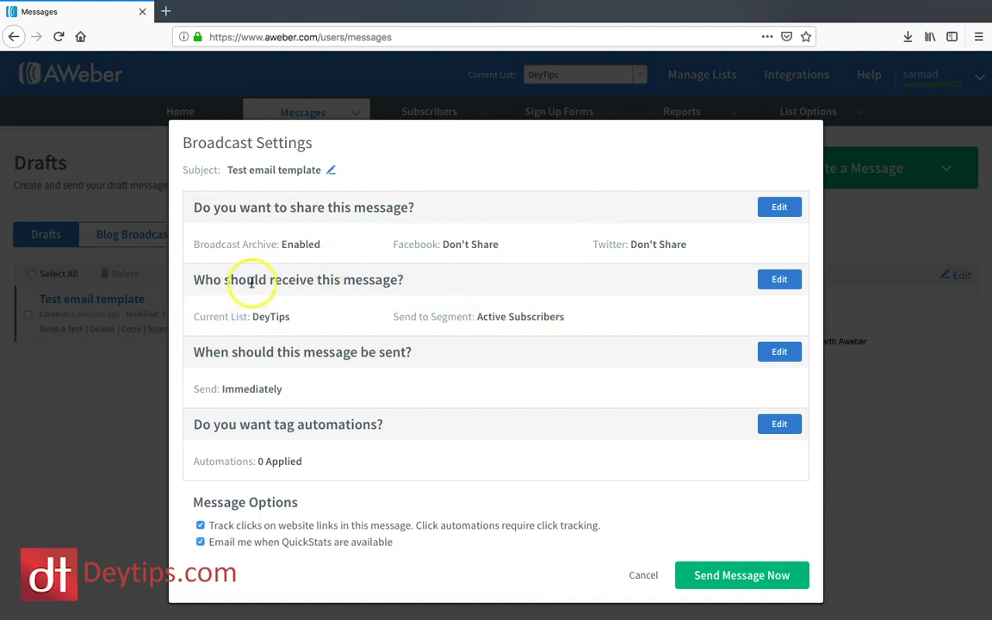
- Check the broadcast's recipient settings, including the subscriber segment choices and the include and exclude lists, and leave without applying changes
{"action": "left_click", "coordinate": [779, 280]}
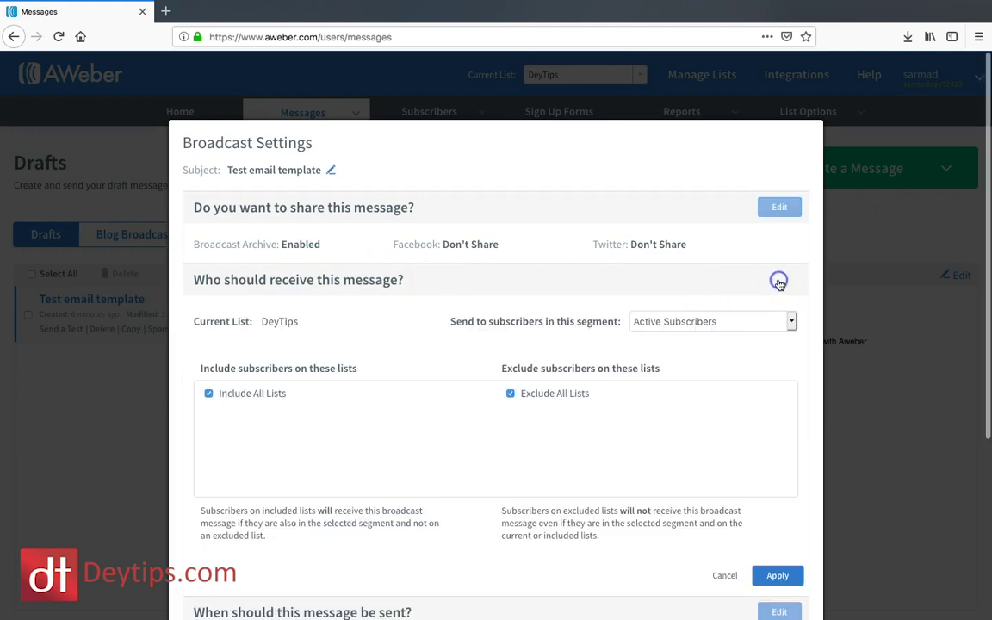
{"action": "scroll", "coordinate": [482, 327], "scroll_direction": "down", "scroll_amount": 2}
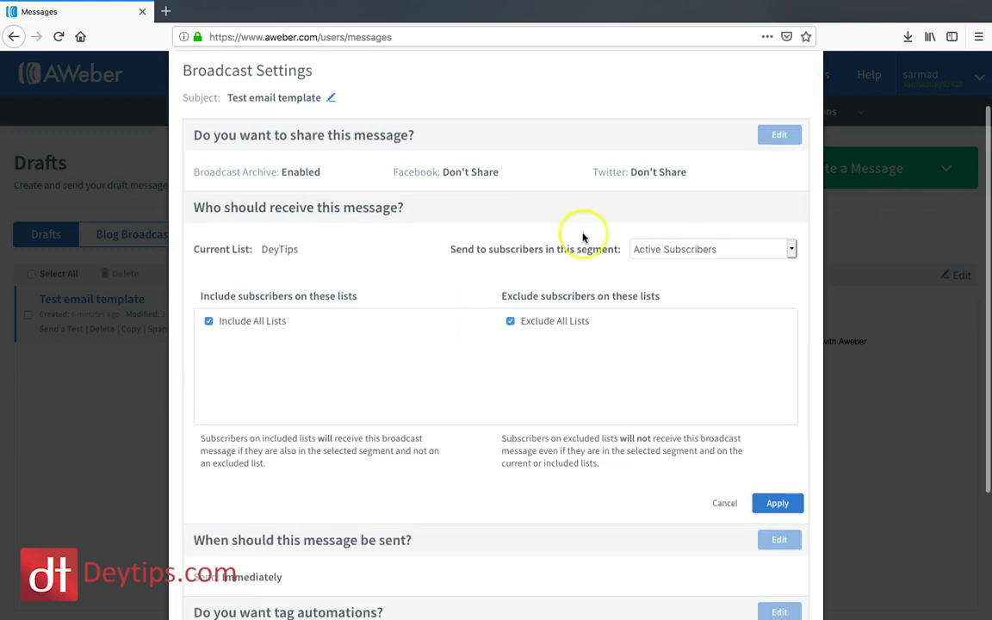
{"action": "left_click", "coordinate": [788, 249]}
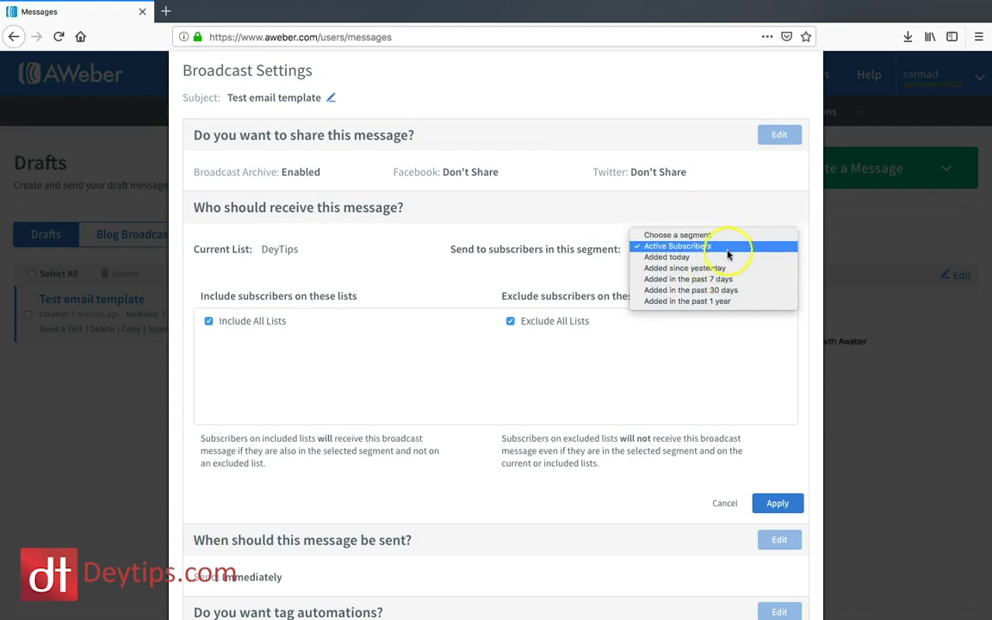
{"action": "left_click", "coordinate": [549, 269]}
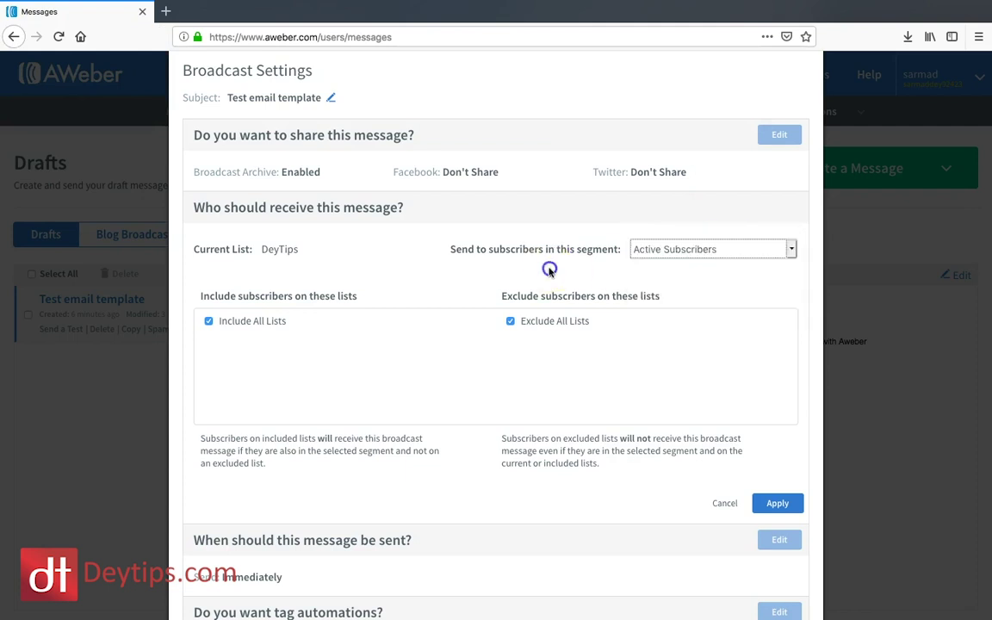
{"action": "scroll", "coordinate": [529, 357], "scroll_direction": "down", "scroll_amount": 1}
{"action": "scroll", "coordinate": [529, 358], "scroll_direction": "up", "scroll_amount": 1}
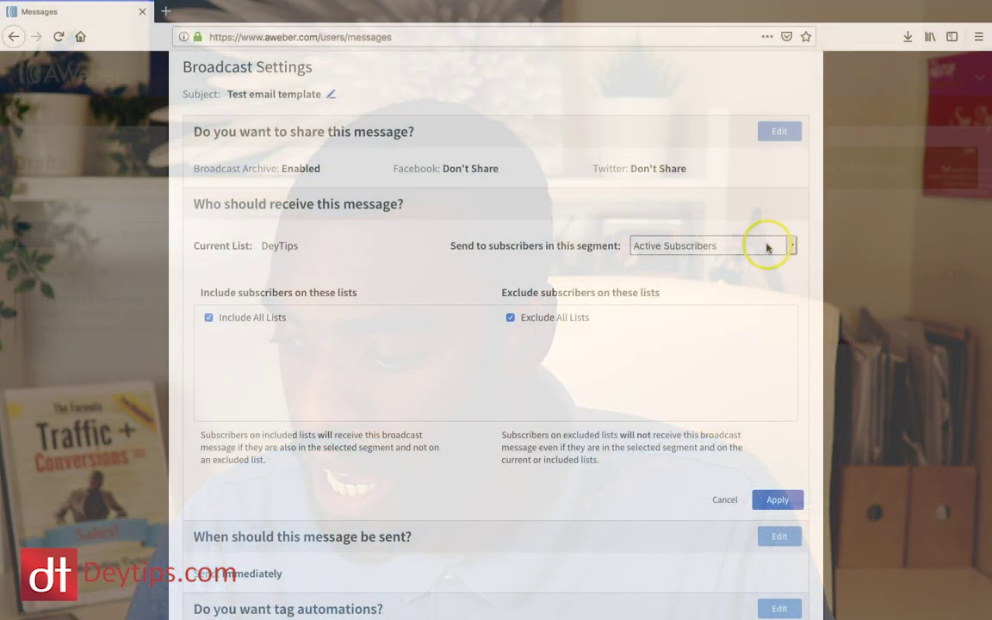
{"action": "left_click", "coordinate": [764, 245]}
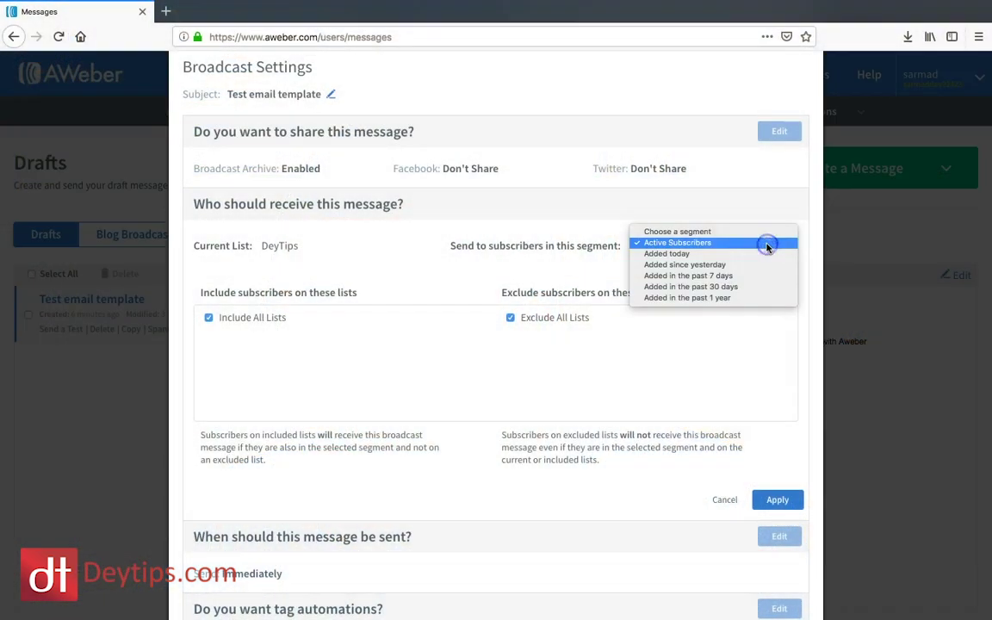
{"action": "left_click", "coordinate": [663, 243]}
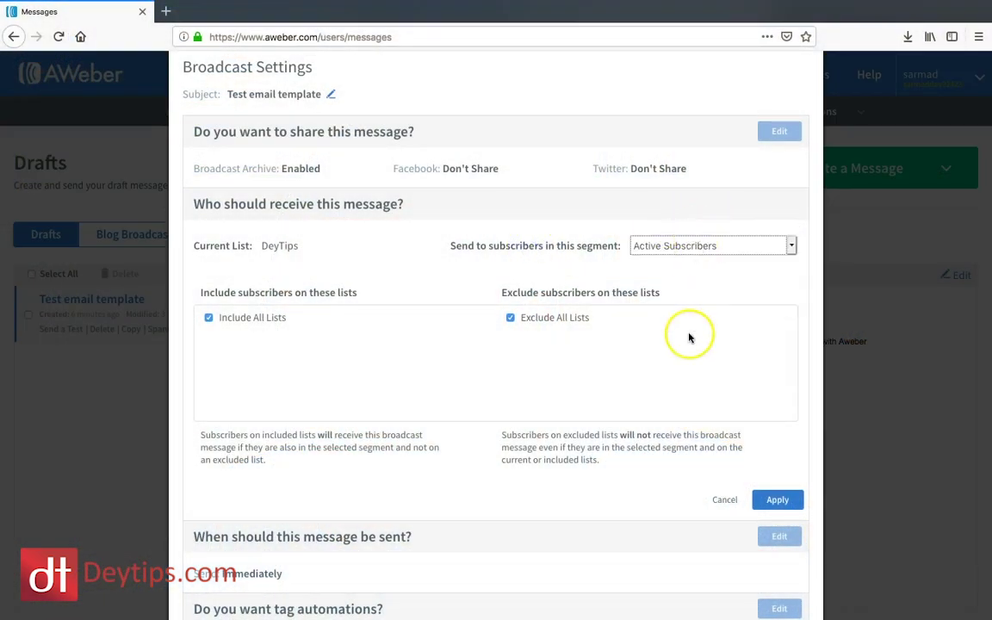
{"action": "scroll", "coordinate": [775, 361], "scroll_direction": "down", "scroll_amount": 3}
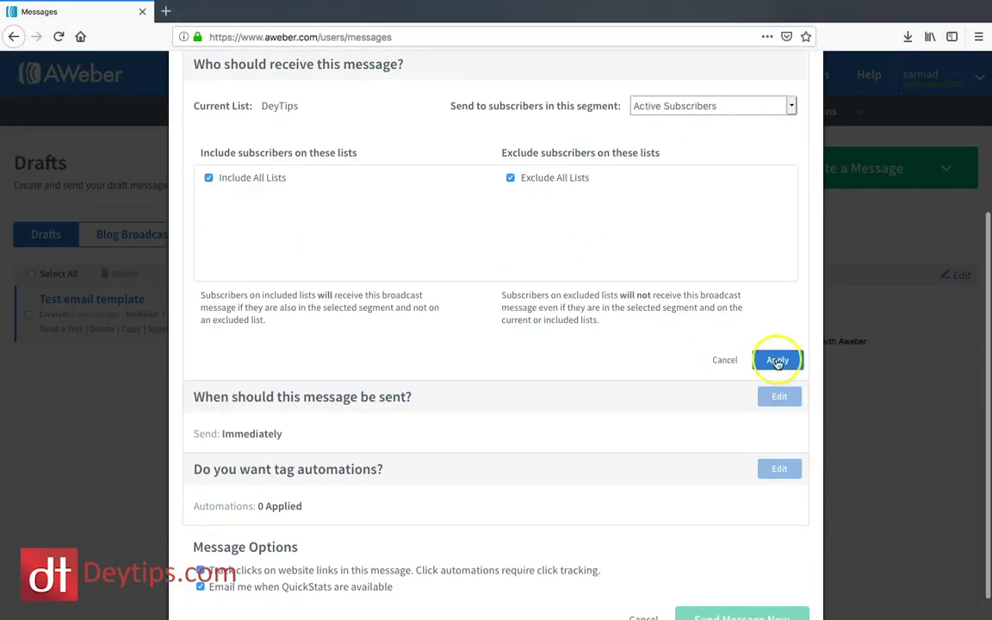
{"action": "left_click", "coordinate": [720, 358]}
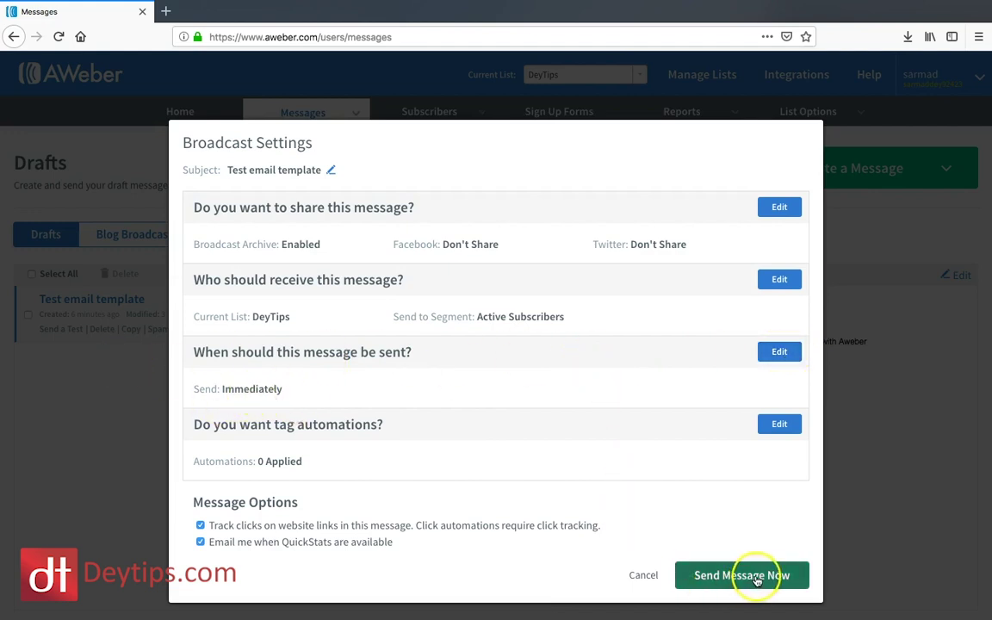
- Check the broadcast's send time, calendar and time zone choices, and cancel the broadcast settings without sending
{"action": "left_click", "coordinate": [786, 348]}
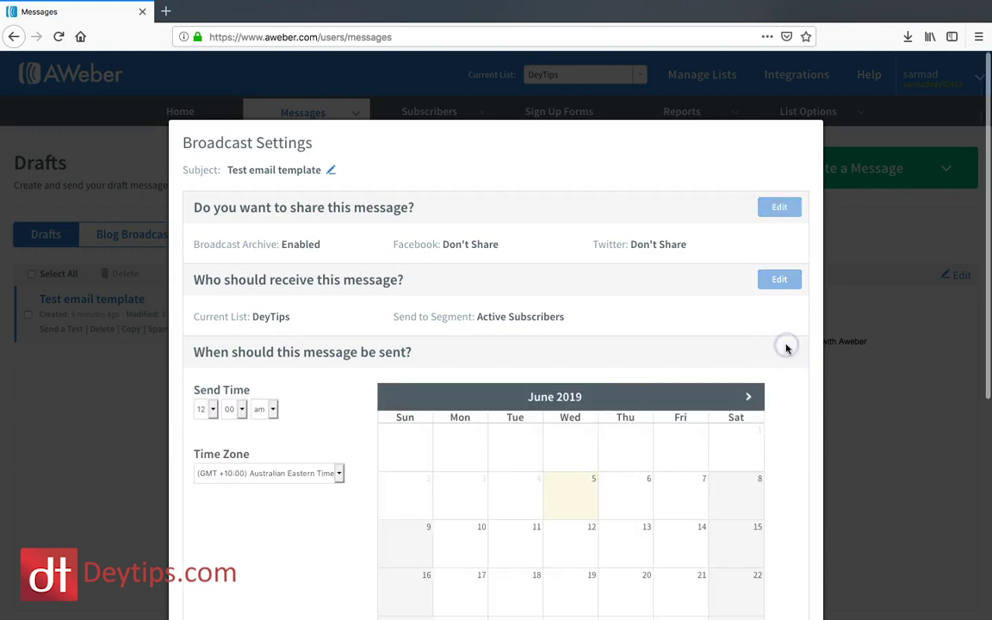
{"action": "scroll", "coordinate": [545, 465], "scroll_direction": "down", "scroll_amount": 5}
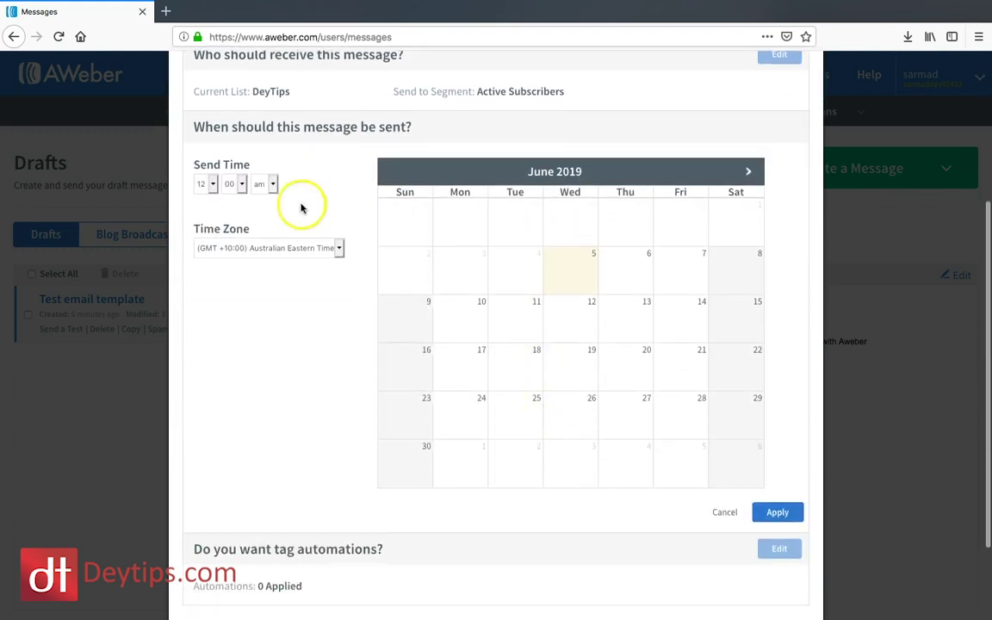
{"action": "left_click", "coordinate": [338, 249]}
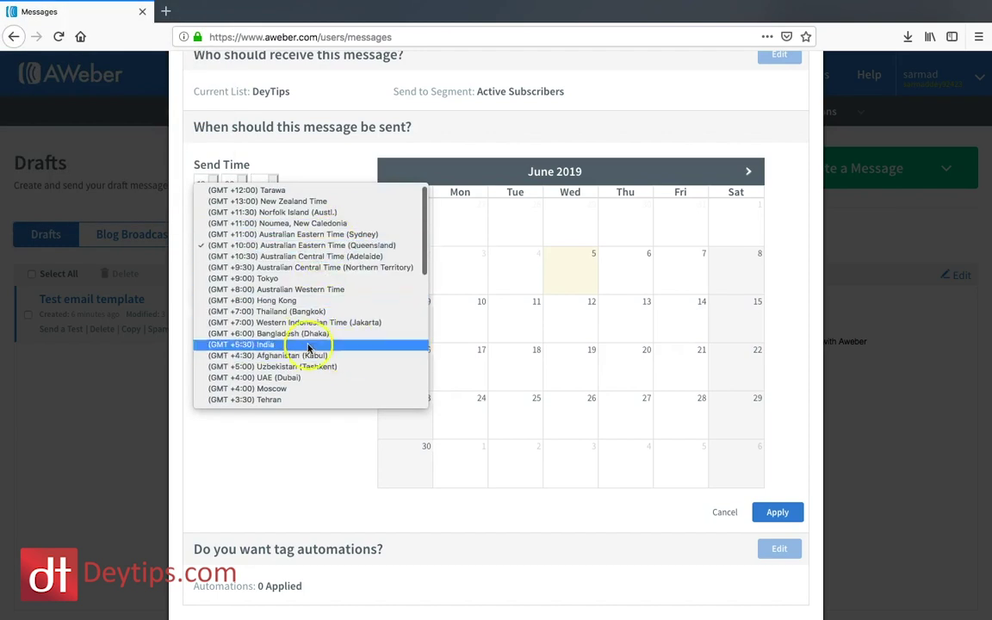
{"action": "left_click", "coordinate": [289, 422]}
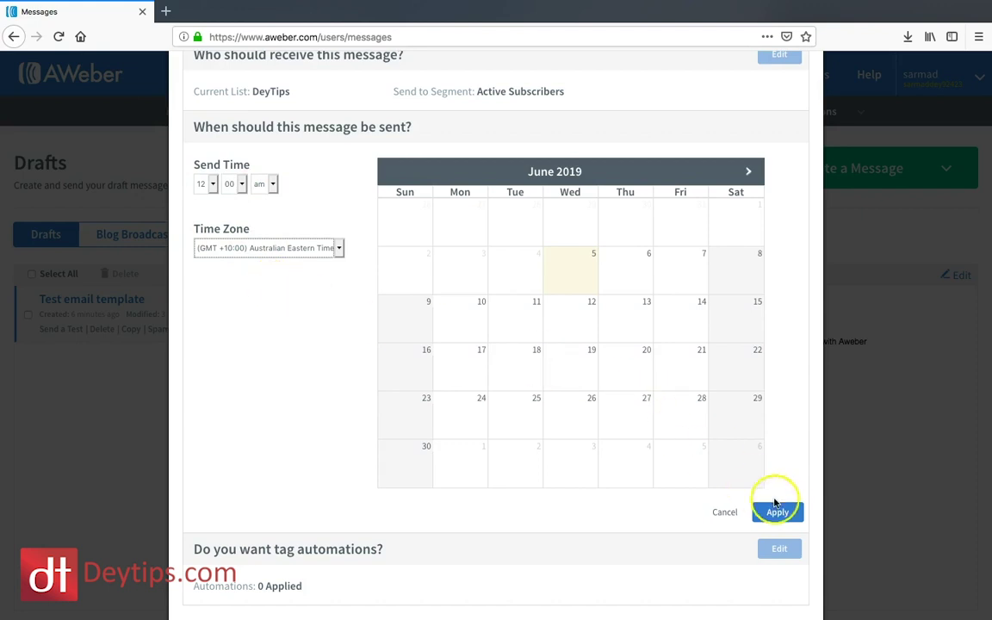
{"action": "left_click", "coordinate": [749, 514]}
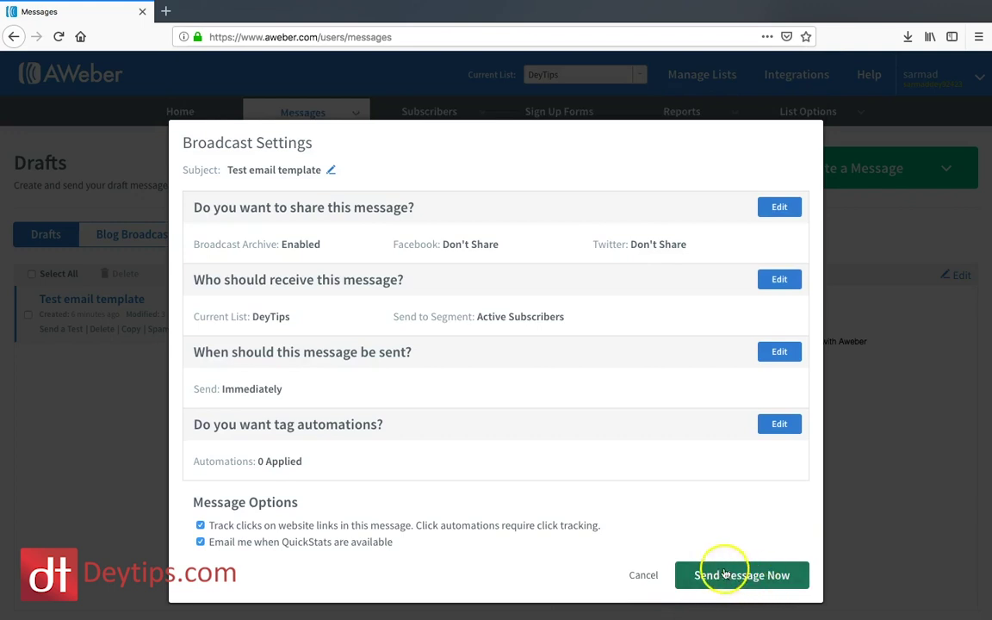
{"action": "left_click", "coordinate": [644, 576]}
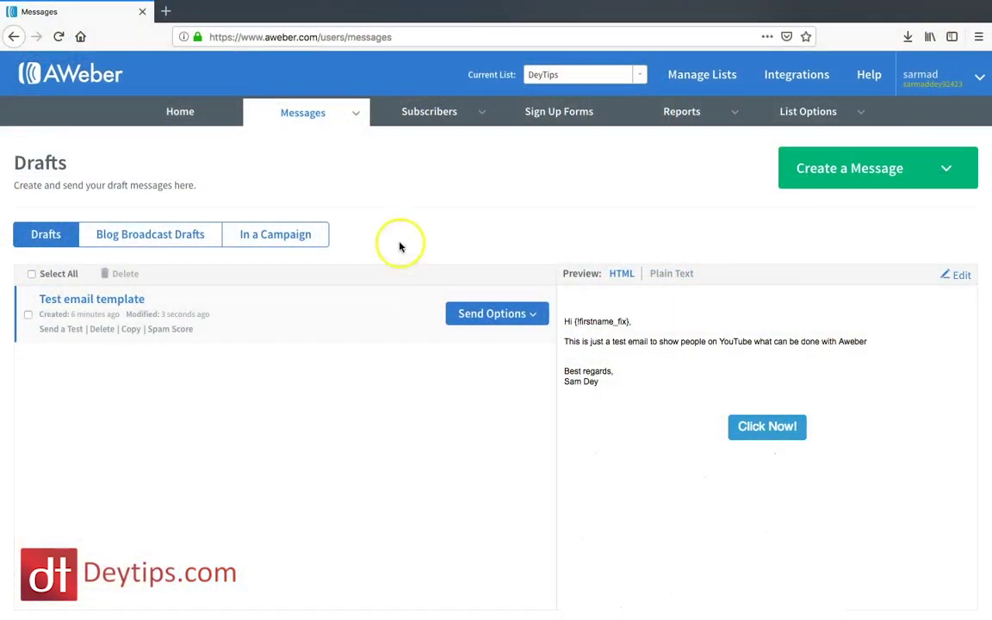
- Create a follow-up message in the Drag & Drop Email Builder with the subject "Test email follow up 1", and save and exit
{"action": "mouse_move", "coordinate": [355, 115]}
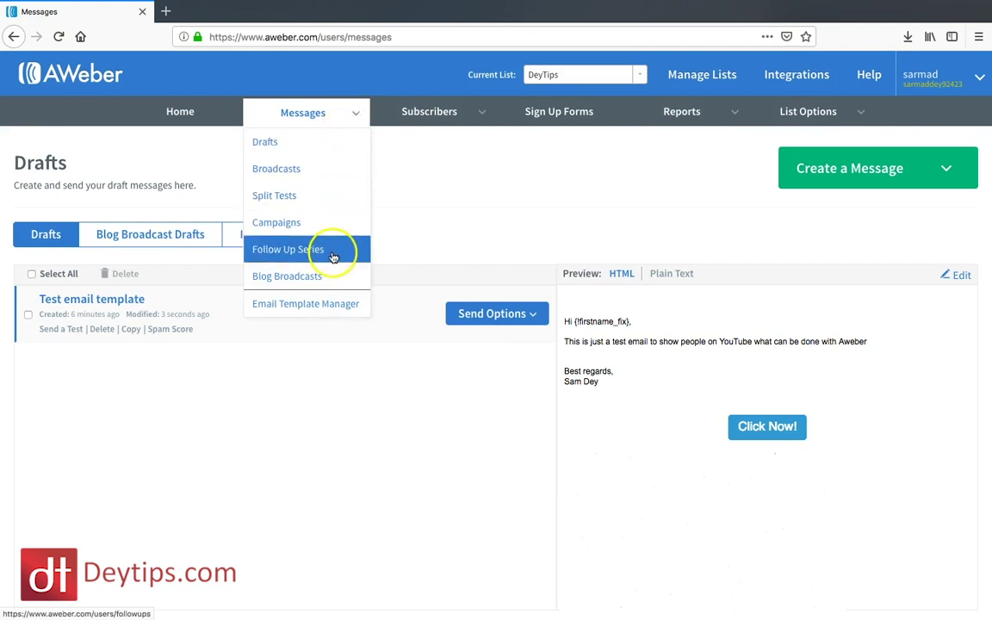
{"action": "left_click", "coordinate": [332, 256]}
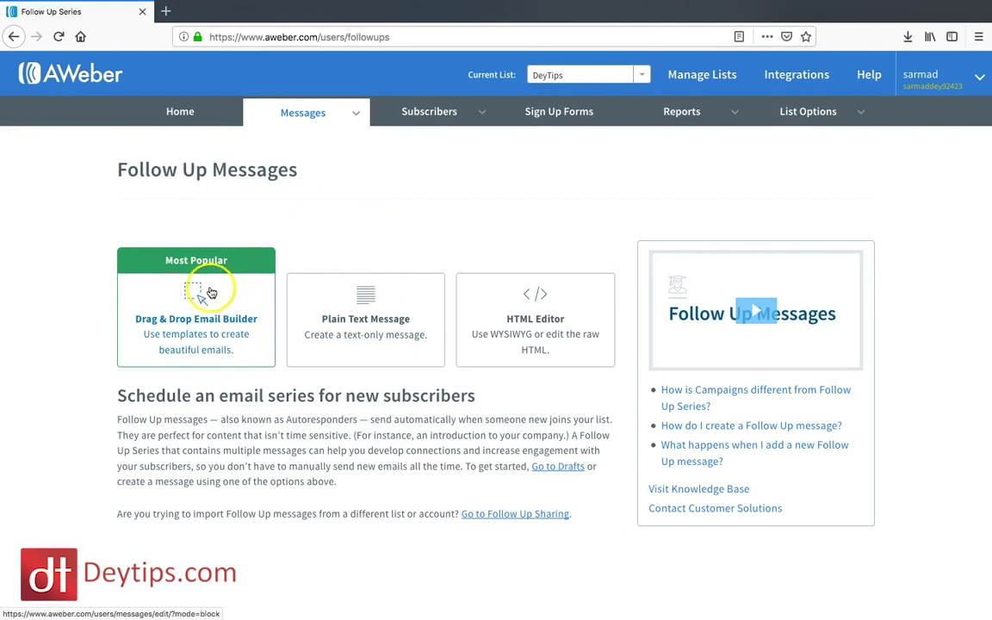
{"action": "left_click", "coordinate": [210, 301]}
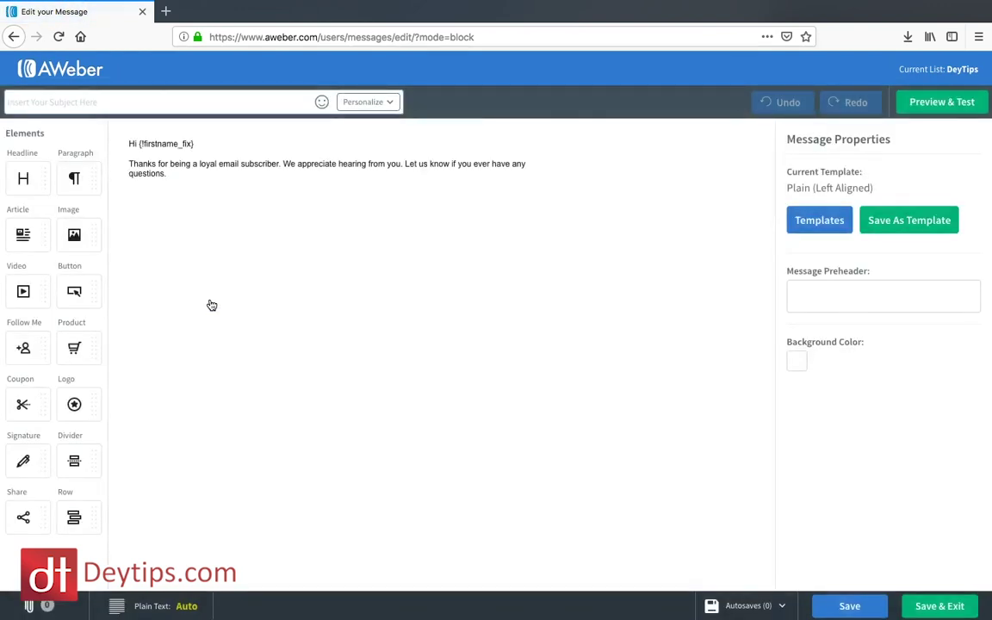
{"action": "left_click", "coordinate": [116, 99]}
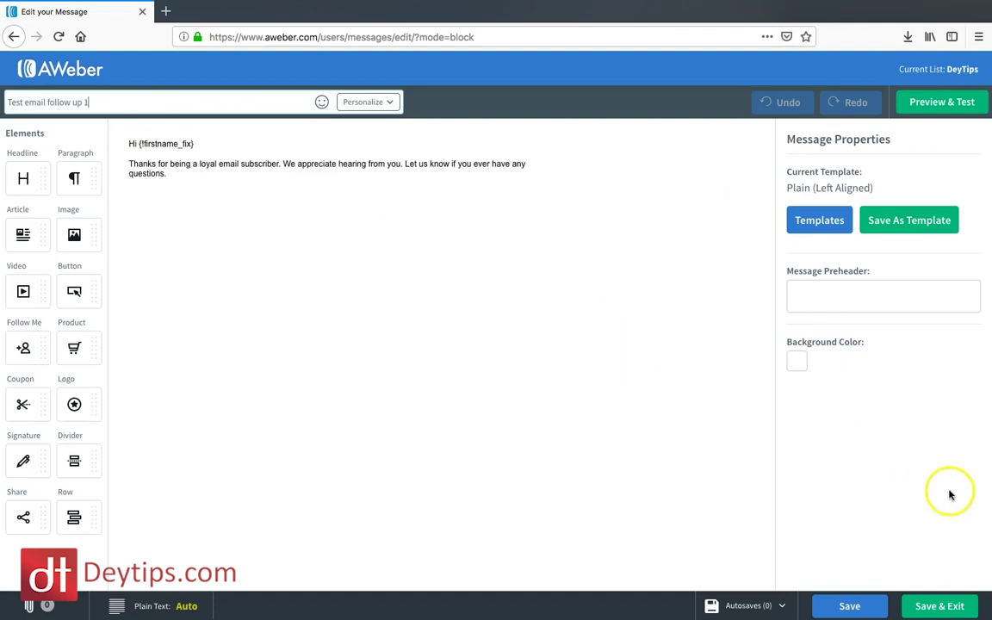
{"action": "left_click", "coordinate": [954, 607]}
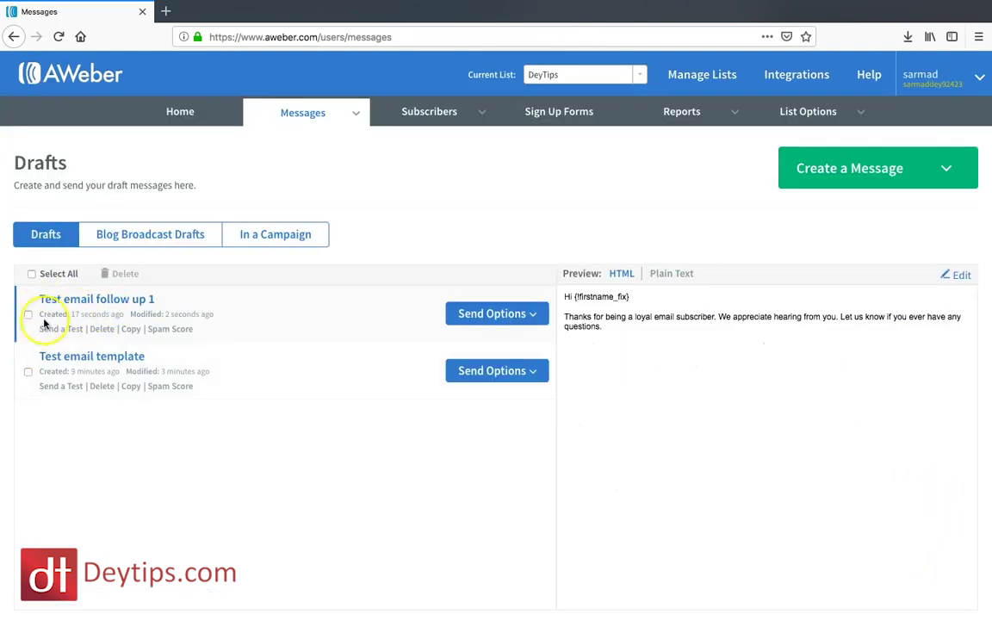
- Add the "Test email follow up 1" draft to the follow up series with click tracking enabled
{"action": "left_click", "coordinate": [532, 316]}
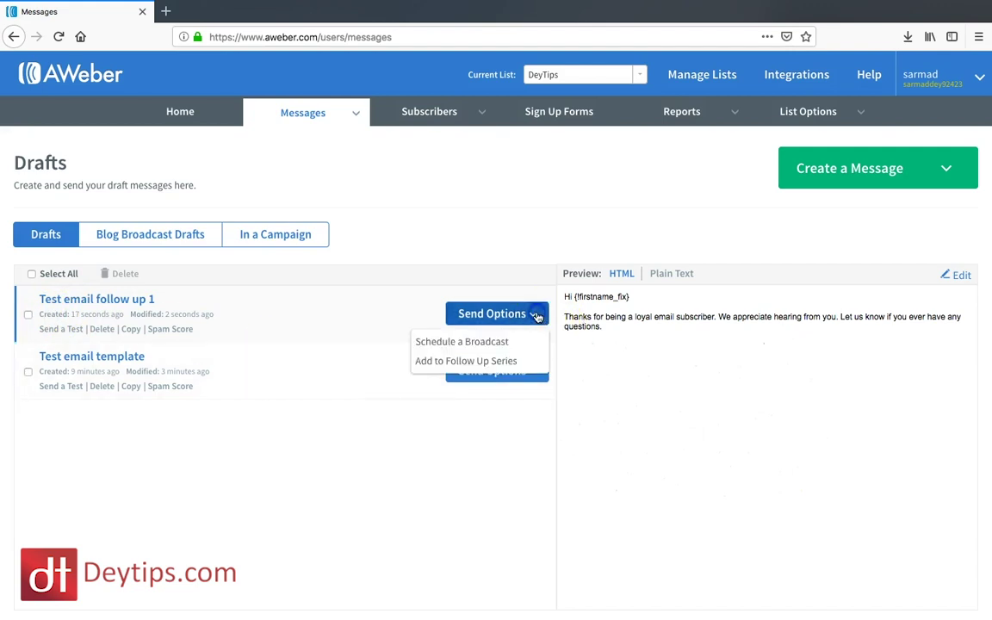
{"action": "left_click", "coordinate": [493, 365]}
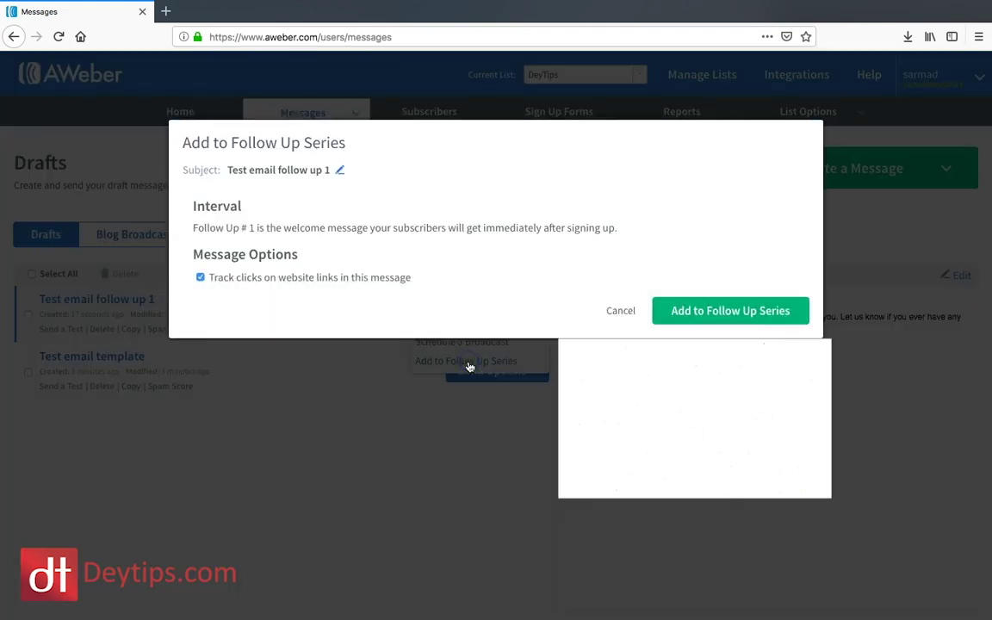
{"action": "left_click", "coordinate": [747, 315]}
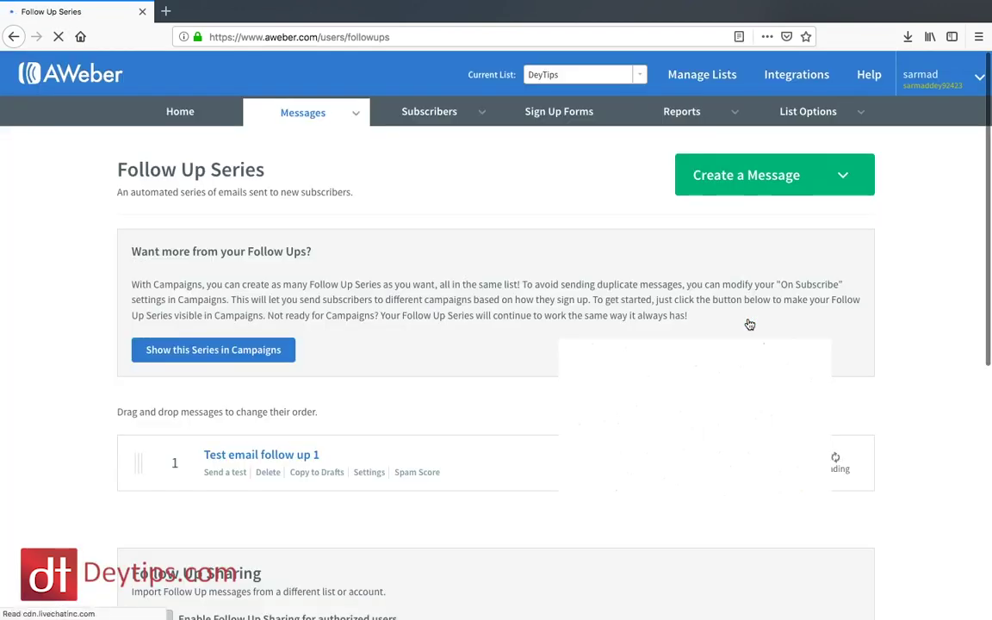
- Look over the Follow Up Series page, including the first message's send timing and the Follow Up Sharing options
{"action": "scroll", "coordinate": [537, 287], "scroll_direction": "down", "scroll_amount": 3}
{"action": "scroll", "coordinate": [537, 286], "scroll_direction": "up", "scroll_amount": 1}
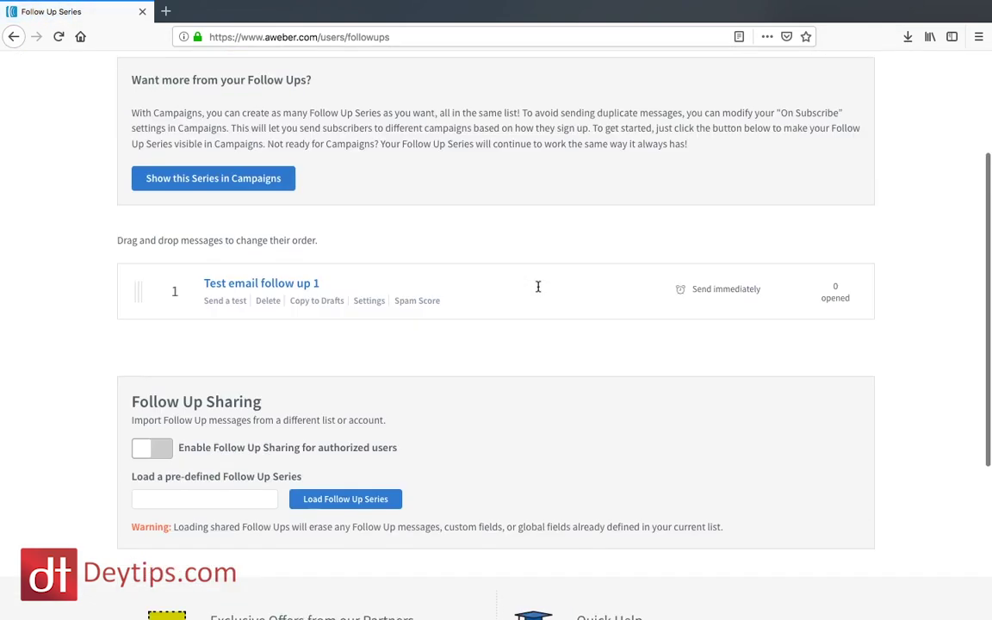
{"action": "scroll", "coordinate": [349, 283], "scroll_direction": "up", "scroll_amount": 2}
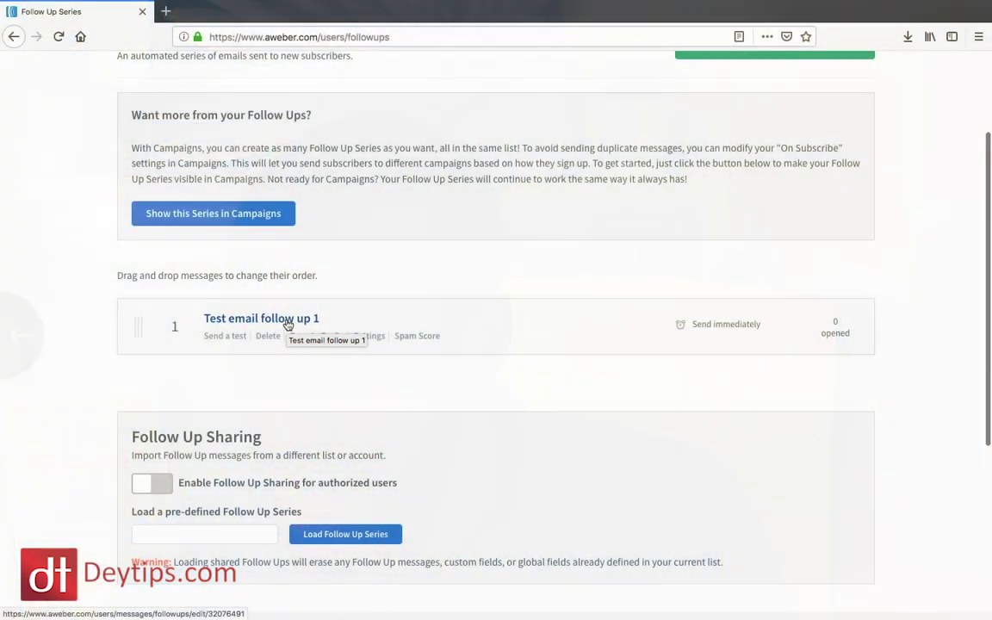
{"action": "scroll", "coordinate": [288, 323], "scroll_direction": "down", "scroll_amount": 1}
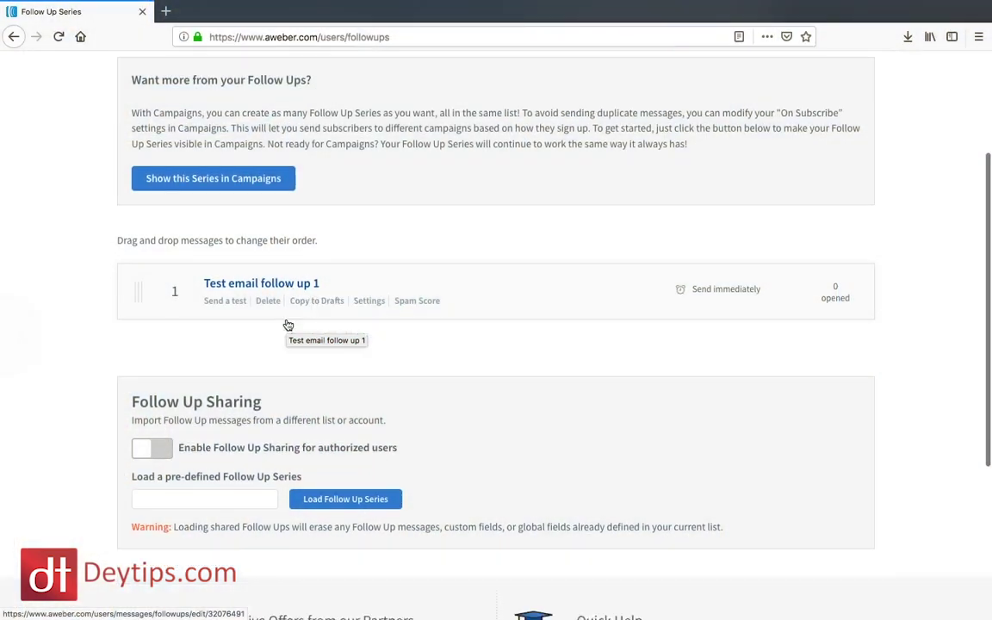
{"action": "scroll", "coordinate": [288, 323], "scroll_direction": "up", "scroll_amount": 3}
{"action": "scroll", "coordinate": [288, 324], "scroll_direction": "down", "scroll_amount": 8}
{"action": "scroll", "coordinate": [288, 324], "scroll_direction": "up", "scroll_amount": 5}
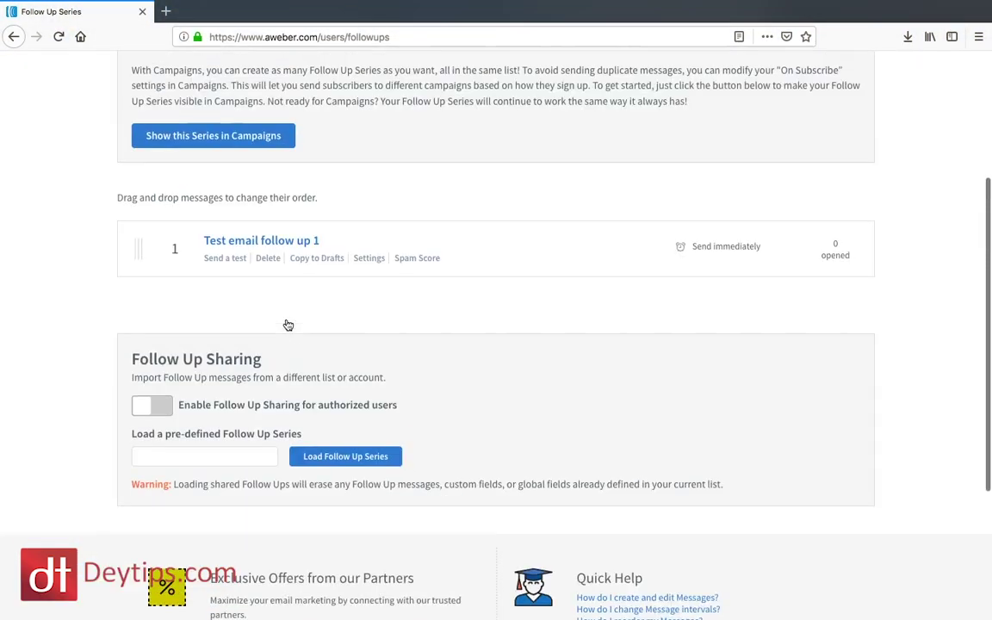
- Create another drag-and-drop message with the subject "Test email template 2", and save and exit the editor
{"action": "left_click", "coordinate": [854, 110]}
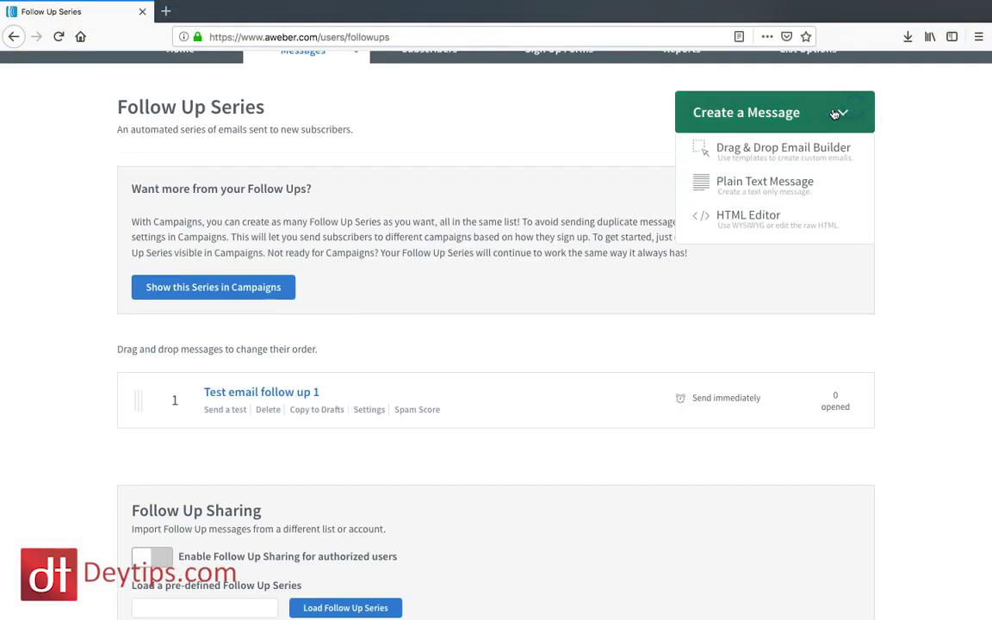
{"action": "left_click", "coordinate": [761, 142]}
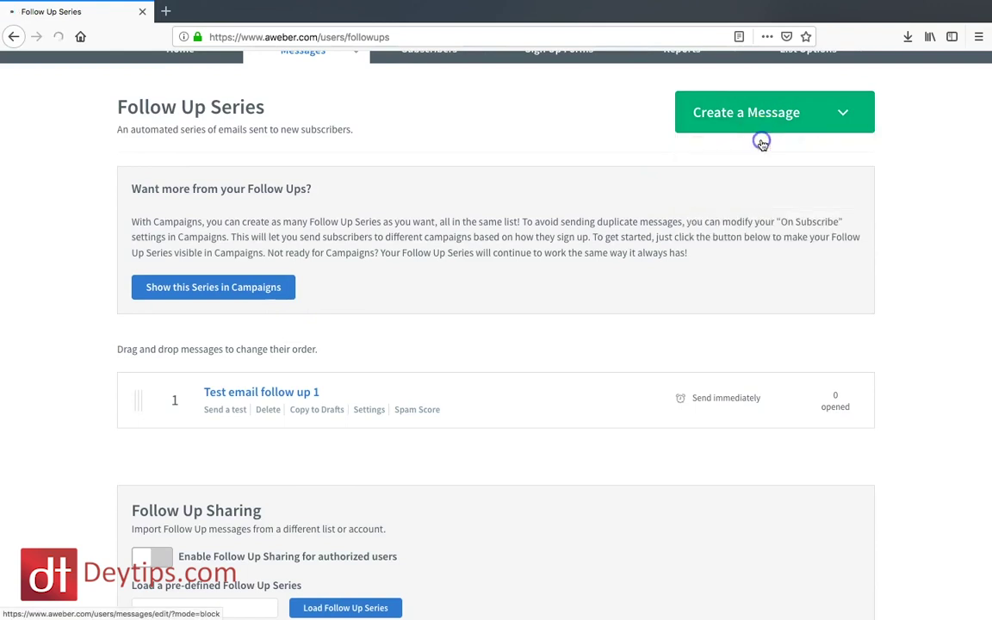
{"action": "left_click", "coordinate": [150, 98]}
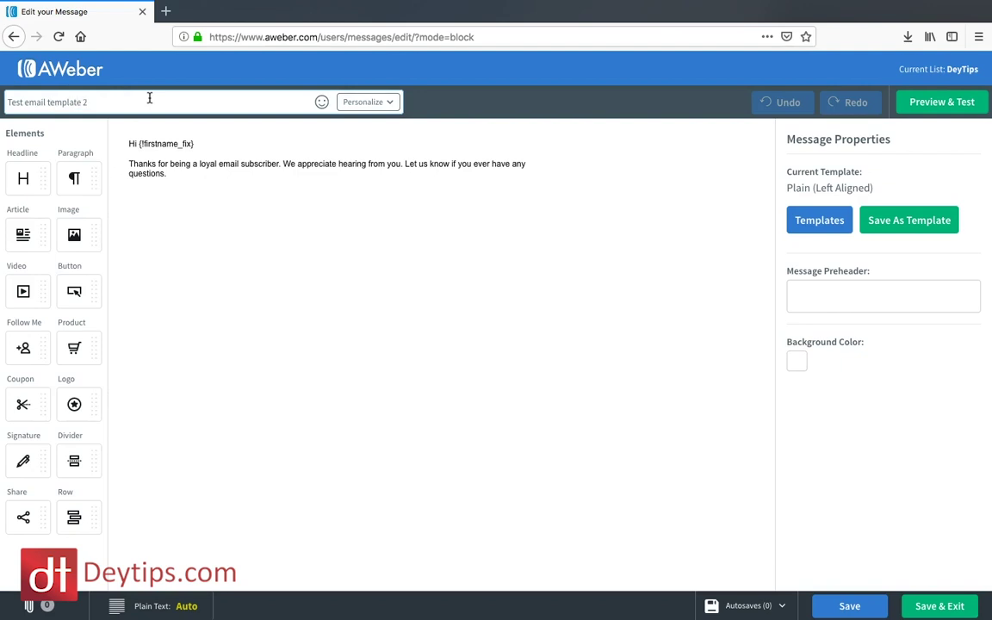
{"action": "left_click", "coordinate": [943, 604]}
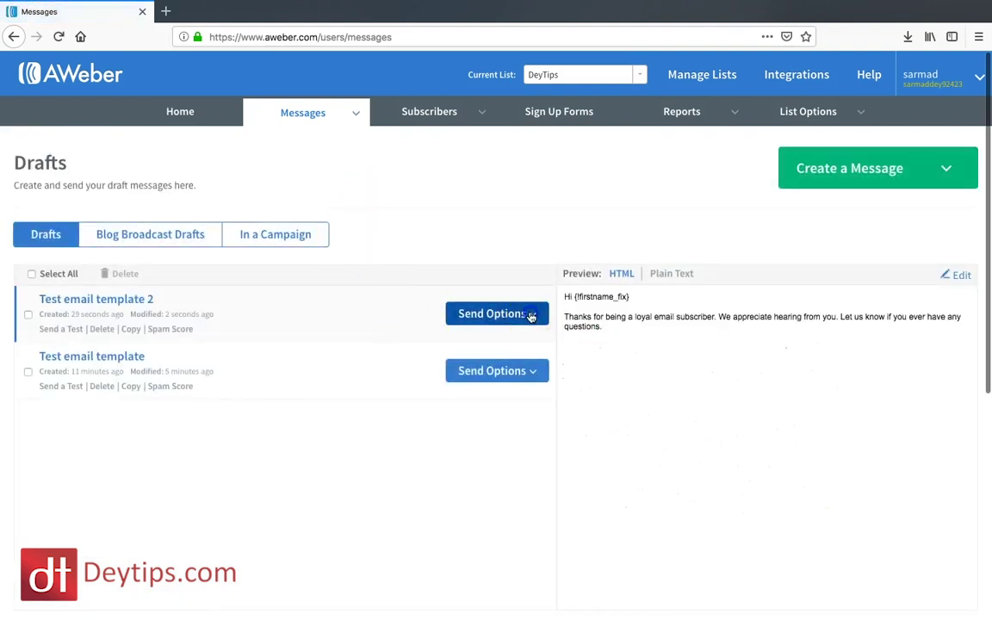
- Add the "Test email template 2" draft to the follow up series, sent 1 day after the previous message, and check the series order
{"action": "left_click", "coordinate": [531, 315]}
{"action": "left_click", "coordinate": [478, 363]}
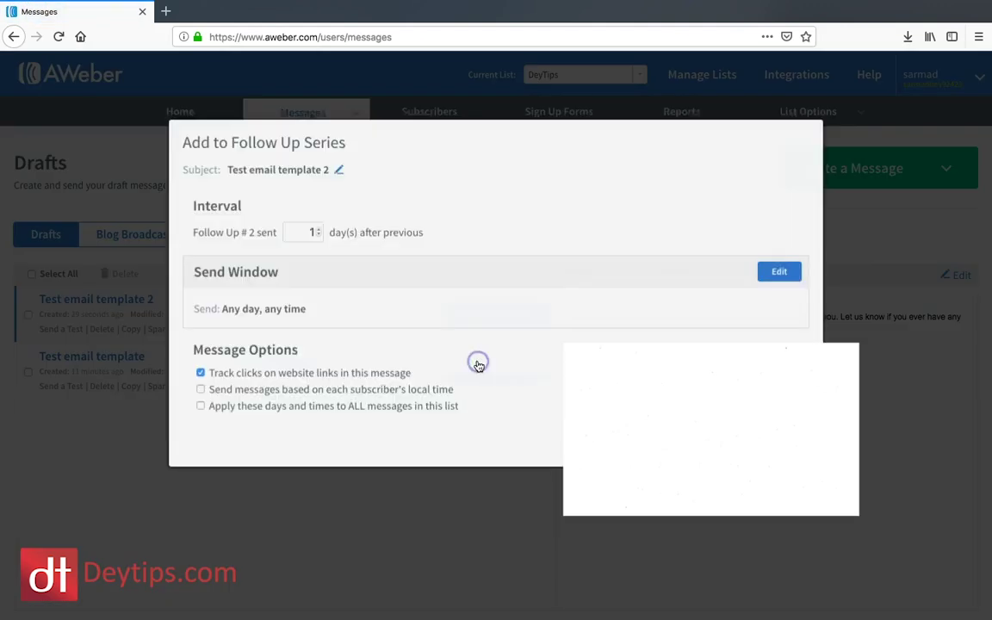
{"action": "left_click", "coordinate": [724, 442]}
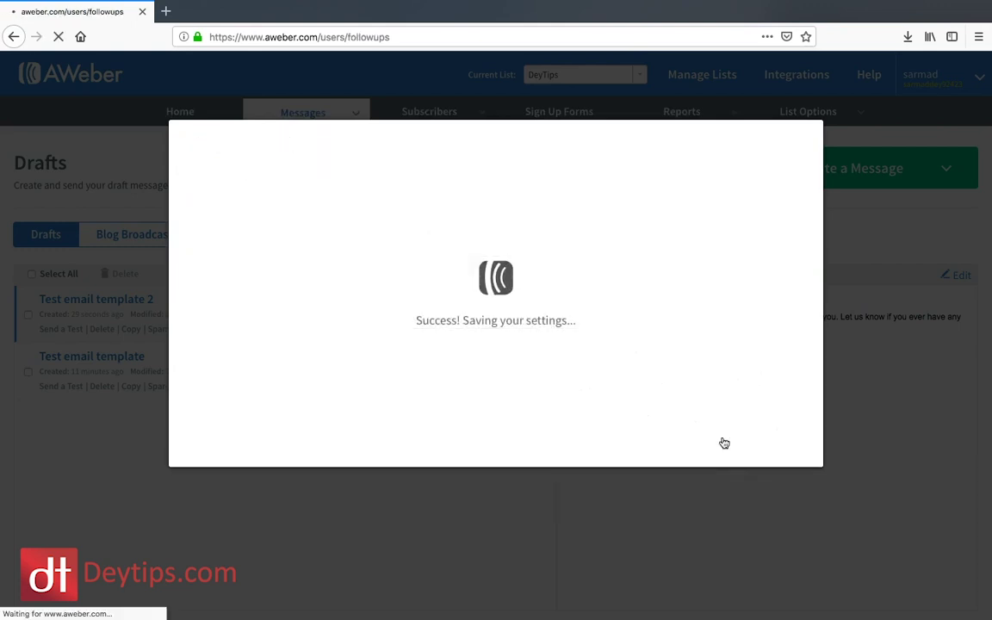
{"action": "scroll", "coordinate": [724, 443], "scroll_direction": "down", "scroll_amount": 3}
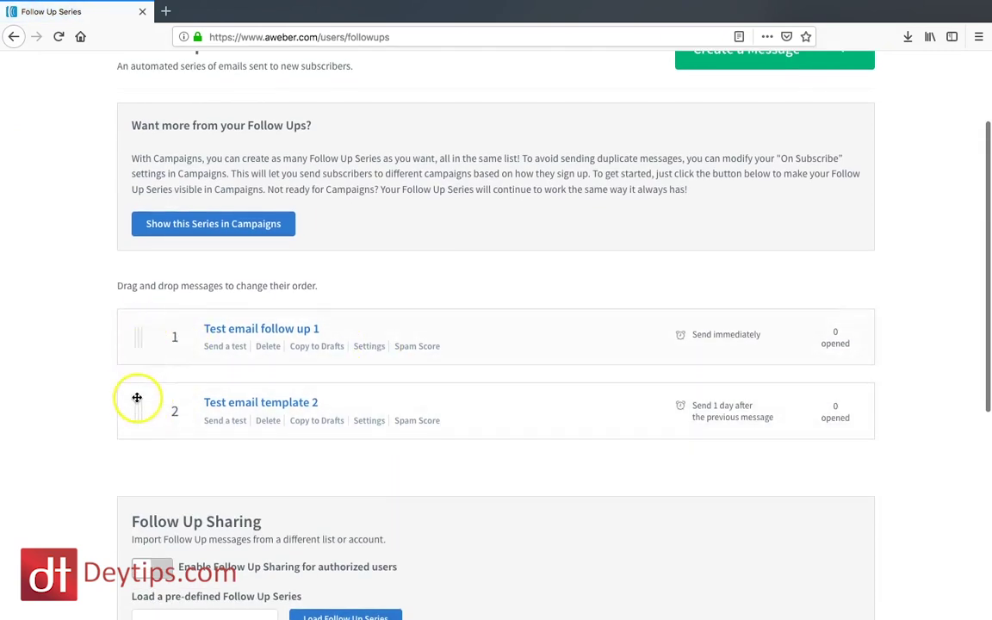
{"action": "scroll", "coordinate": [143, 398], "scroll_direction": "down", "scroll_amount": 2}
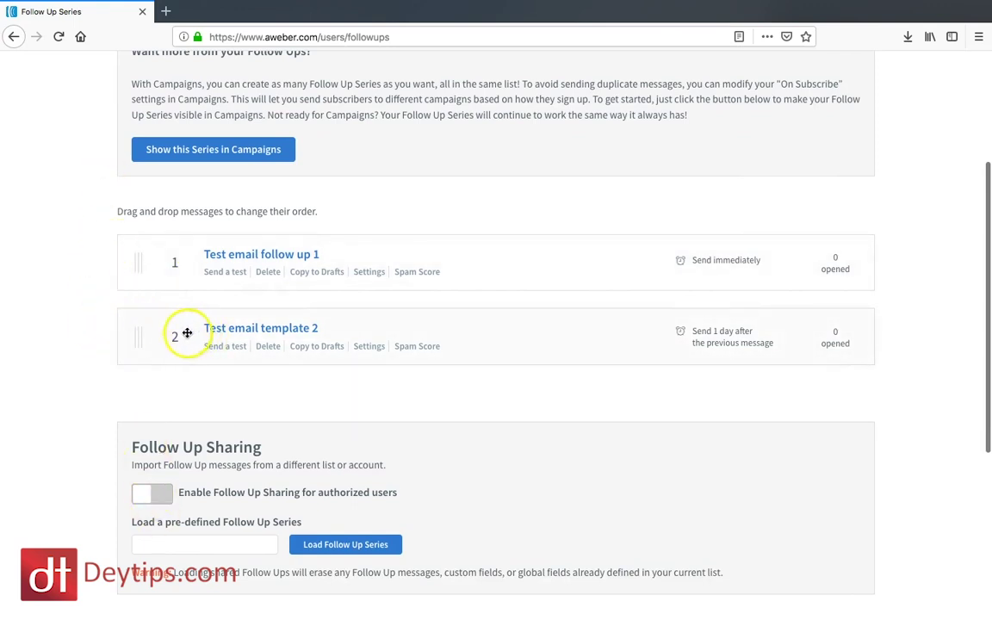
- Move "Test email template 2" ahead of "Test email follow up 1" in the series, and restore the original order
{"action": "left_click_drag", "start_coordinate": [139, 336], "coordinate": [129, 232]}
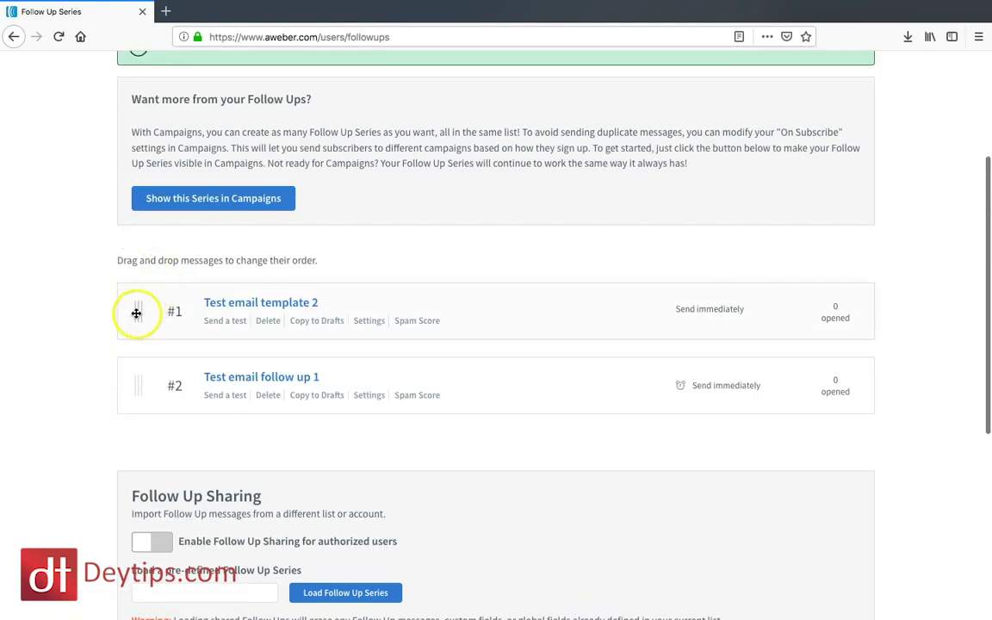
{"action": "left_click_drag", "start_coordinate": [137, 313], "coordinate": [65, 392]}
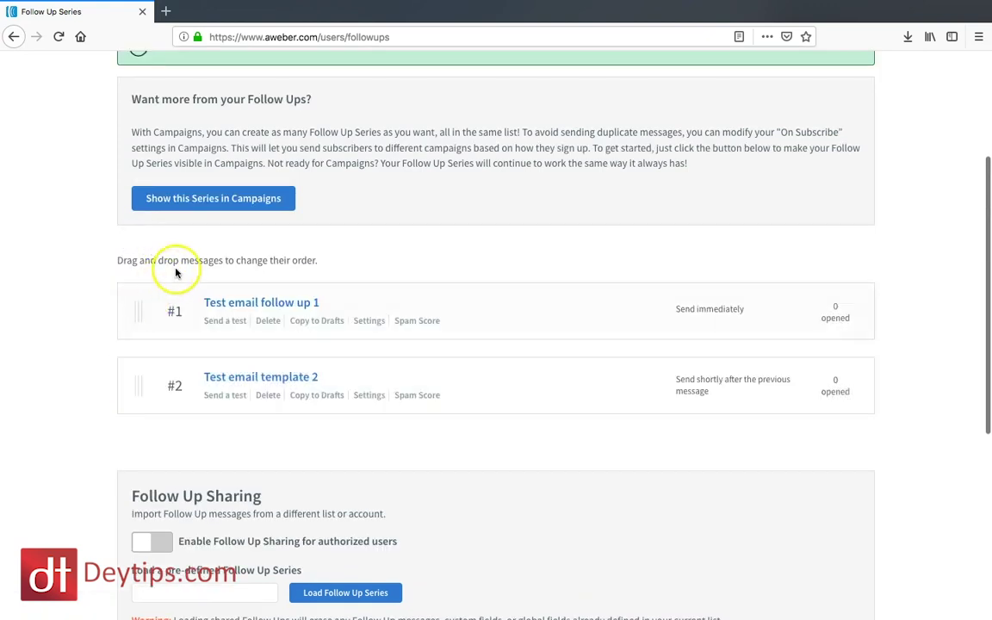
- Review the interval and message options of "Test email follow up 1" and save its settings
{"action": "left_click", "coordinate": [369, 321]}
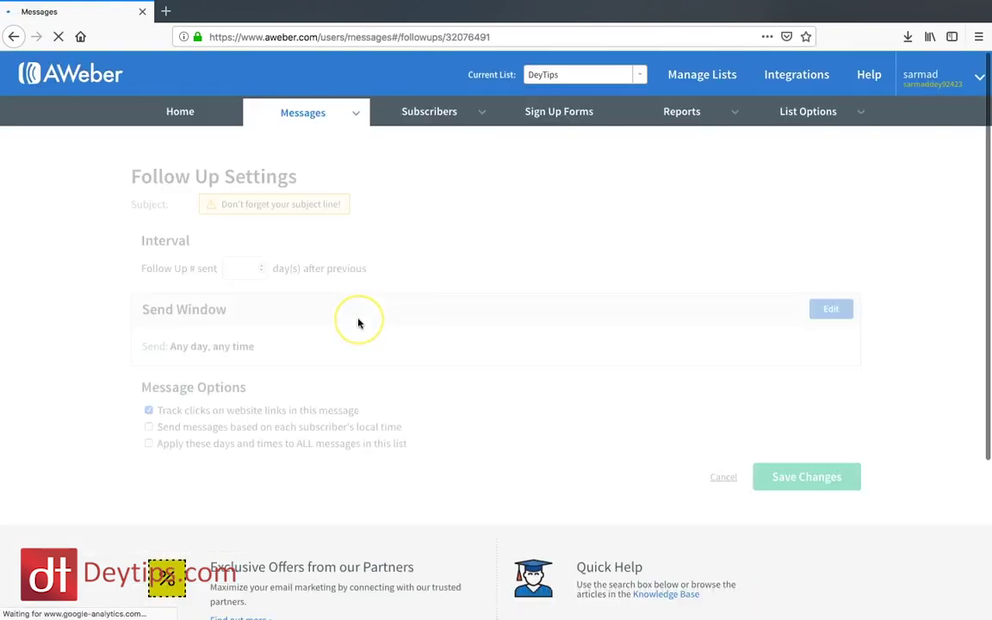
{"action": "scroll", "coordinate": [323, 282], "scroll_direction": "down", "scroll_amount": 1}
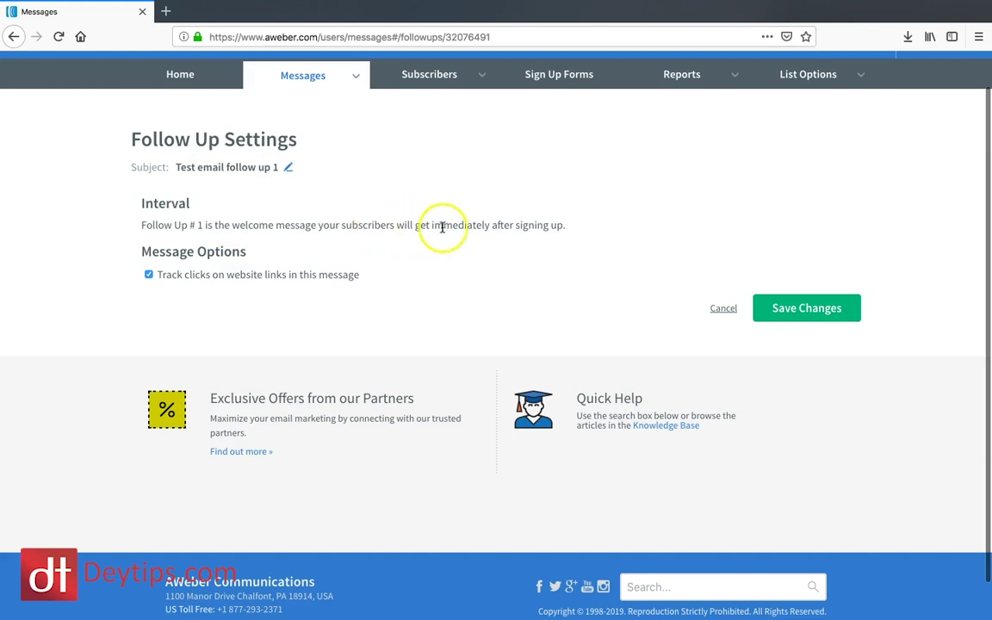
{"action": "left_click", "coordinate": [816, 310]}
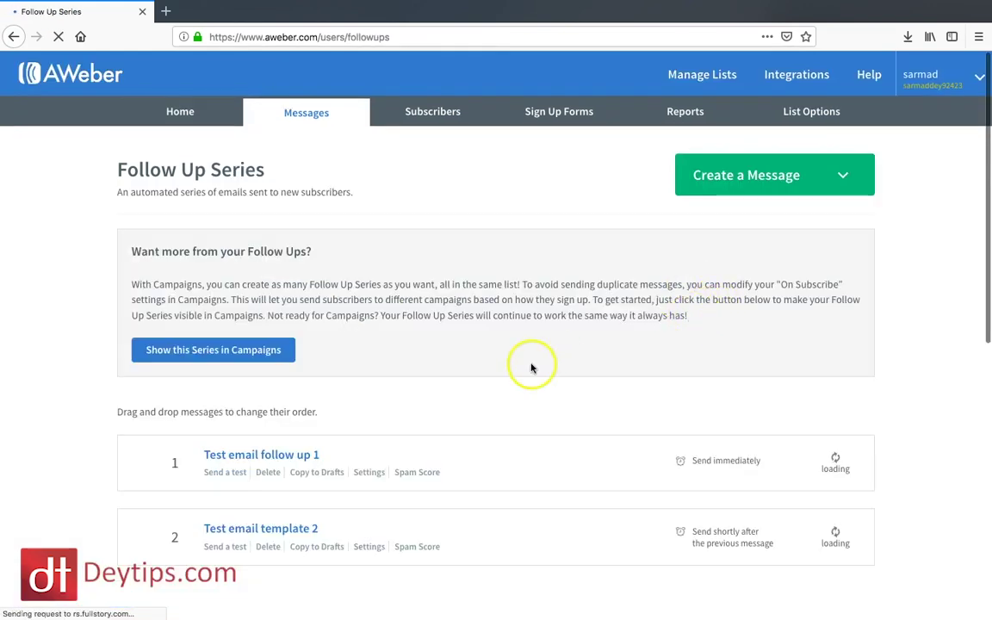
- In the settings of "Test email template 2", set the interval to 3 days after the previous message
{"action": "scroll", "coordinate": [408, 317], "scroll_direction": "down", "scroll_amount": 5}
{"action": "left_click", "coordinate": [369, 310]}
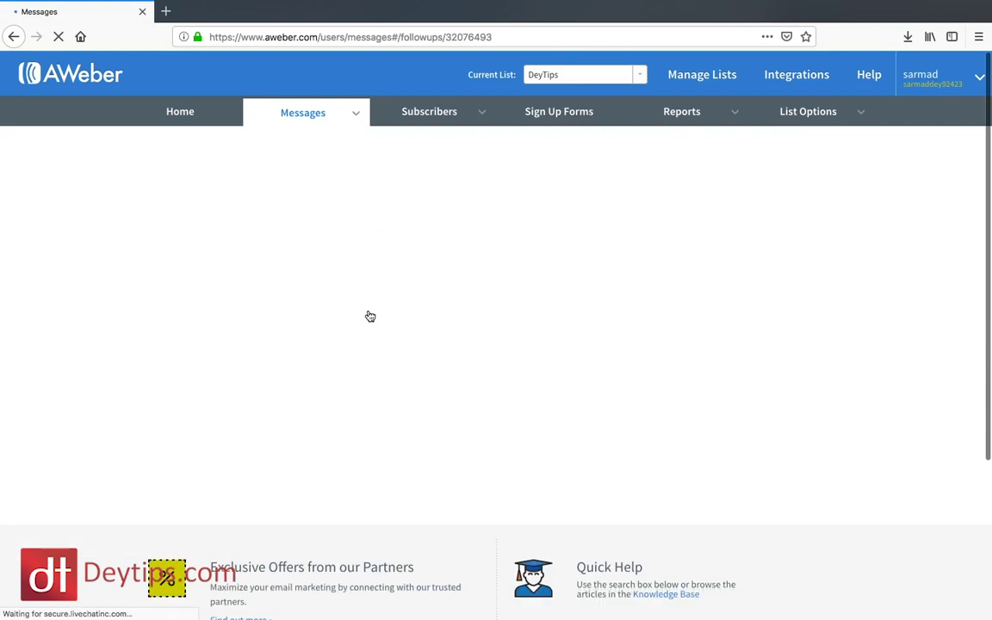
{"action": "scroll", "coordinate": [353, 297], "scroll_direction": "down", "scroll_amount": 1}
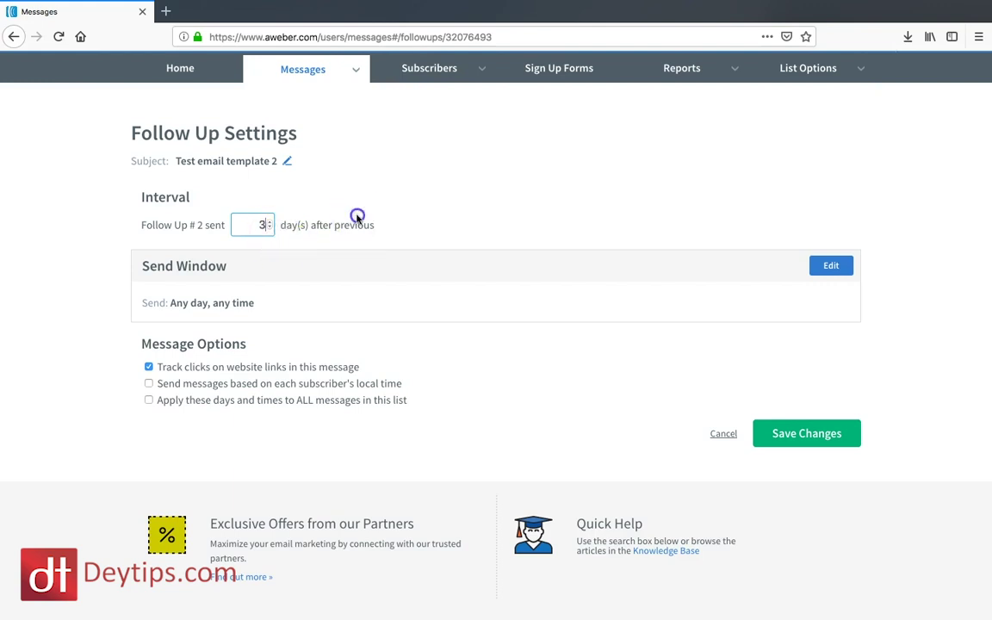
- Review the message options and apply a send window of any day starting at 9am to "Test email template 2"
{"action": "scroll", "coordinate": [456, 297], "scroll_direction": "down", "scroll_amount": 1}
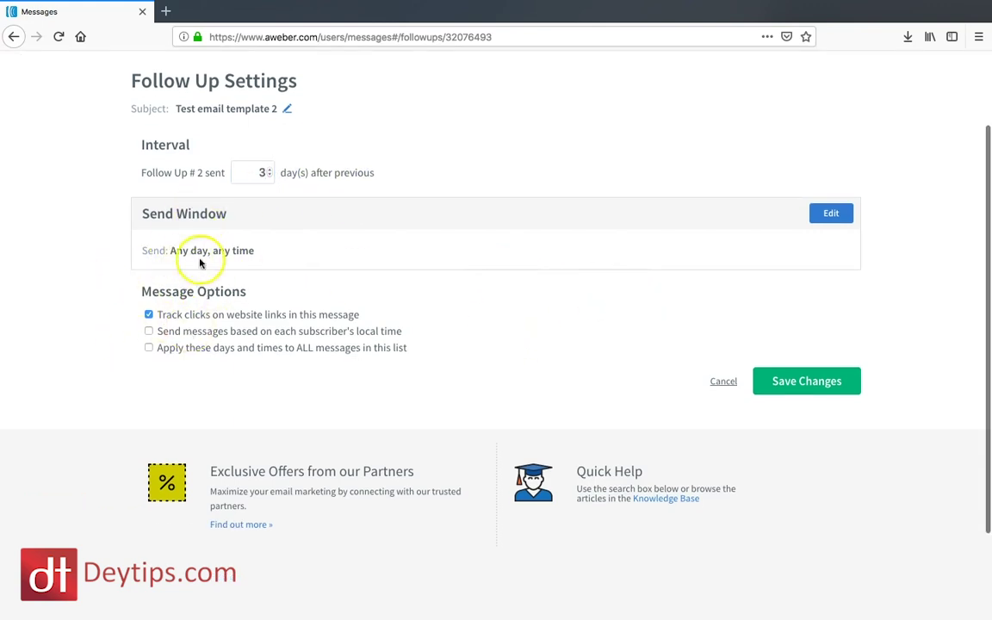
{"action": "left_click", "coordinate": [828, 215]}
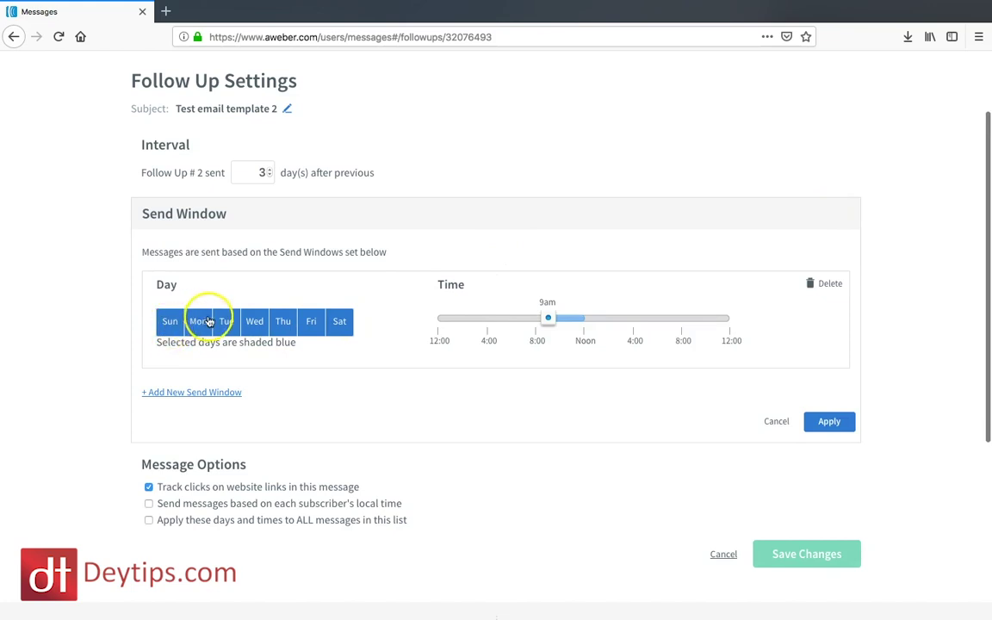
{"action": "scroll", "coordinate": [365, 405], "scroll_direction": "down", "scroll_amount": 3}
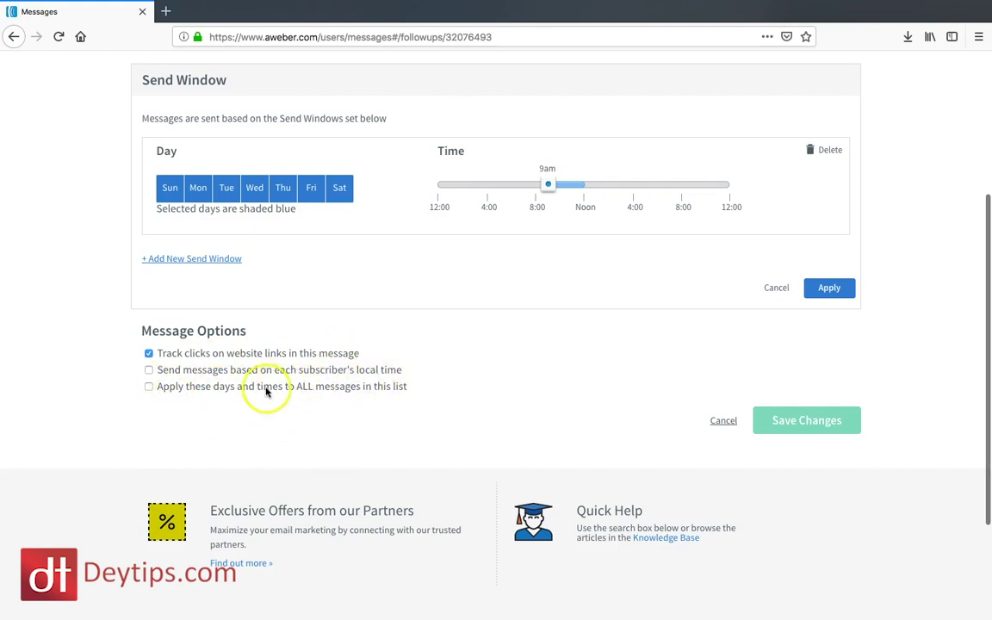
{"action": "scroll", "coordinate": [492, 344], "scroll_direction": "up", "scroll_amount": 1}
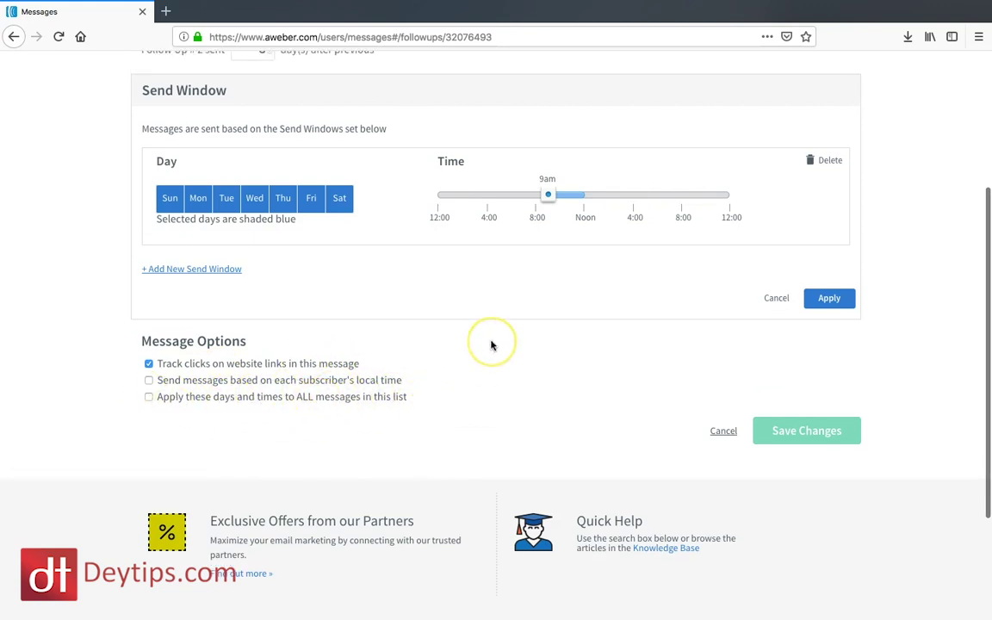
{"action": "scroll", "coordinate": [492, 344], "scroll_direction": "up", "scroll_amount": 4}
{"action": "scroll", "coordinate": [491, 344], "scroll_direction": "down", "scroll_amount": 2}
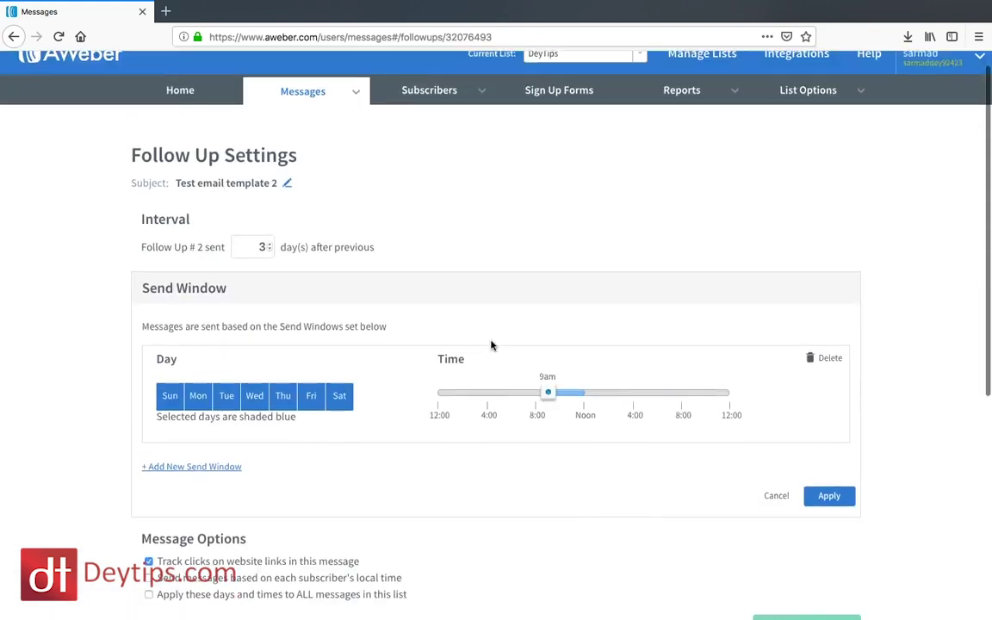
{"action": "scroll", "coordinate": [492, 344], "scroll_direction": "up", "scroll_amount": 1}
{"action": "left_click", "coordinate": [826, 478]}
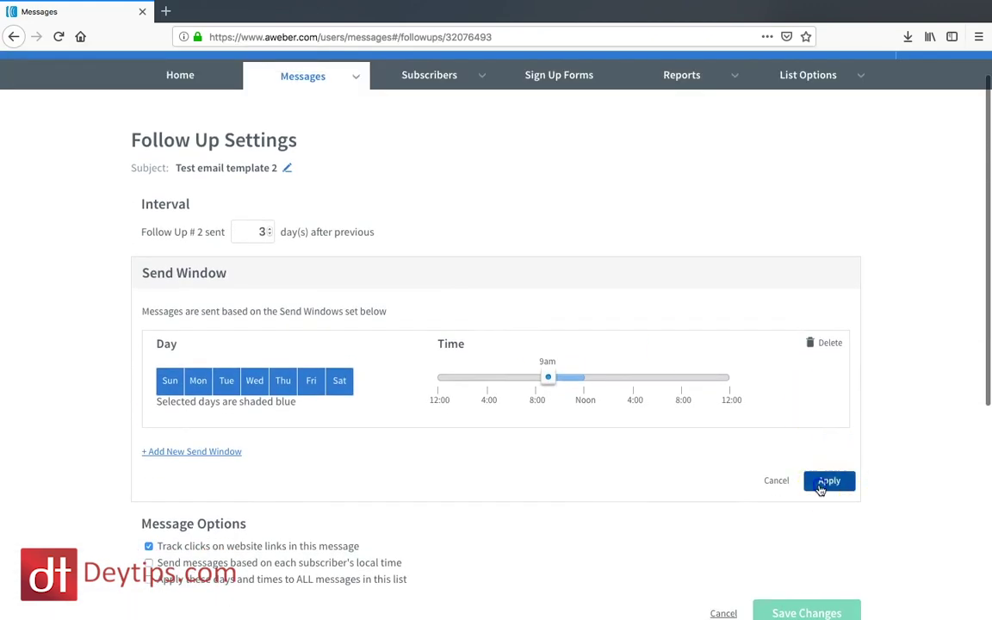
{"action": "scroll", "coordinate": [629, 383], "scroll_direction": "down", "scroll_amount": 2}
{"action": "scroll", "coordinate": [628, 383], "scroll_direction": "up", "scroll_amount": 2}
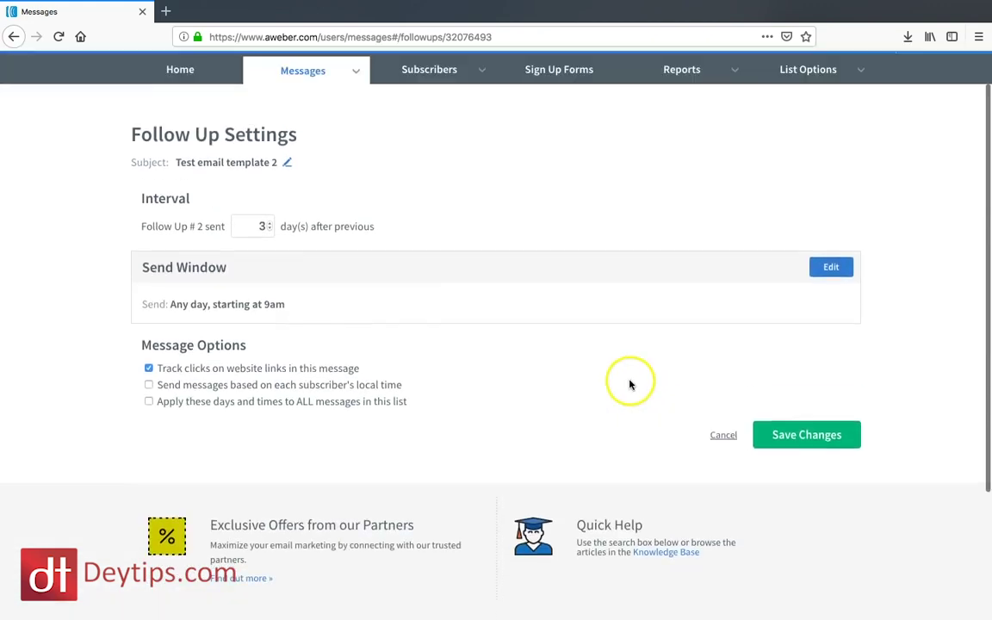
- Save the follow up settings of "Test email template 2" and check the message timing in the series
{"action": "left_click", "coordinate": [822, 434]}
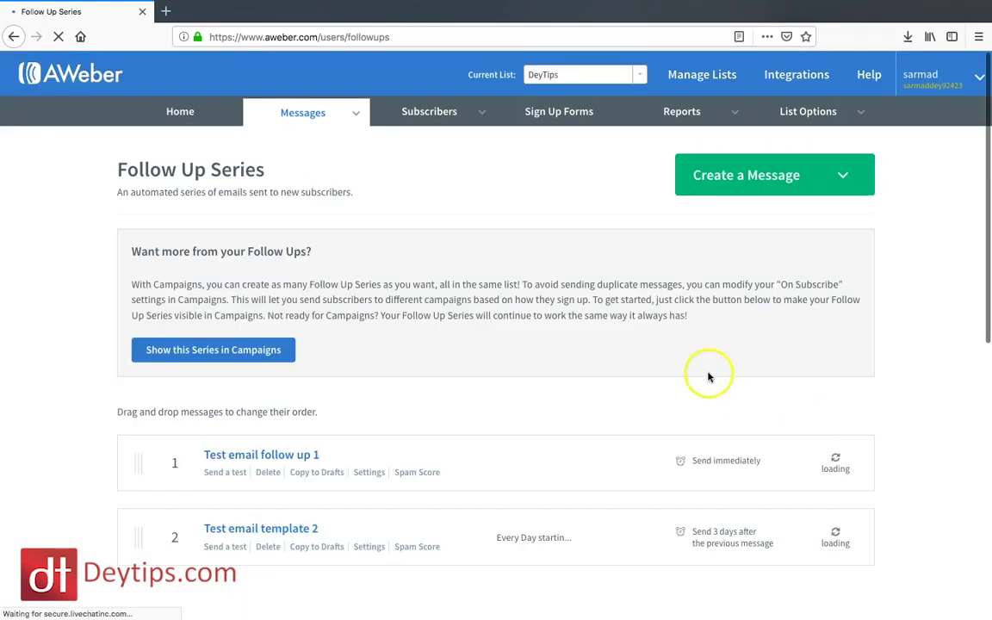
{"action": "scroll", "coordinate": [708, 376], "scroll_direction": "down", "scroll_amount": 3}
{"action": "scroll", "coordinate": [708, 376], "scroll_direction": "down", "scroll_amount": 3}
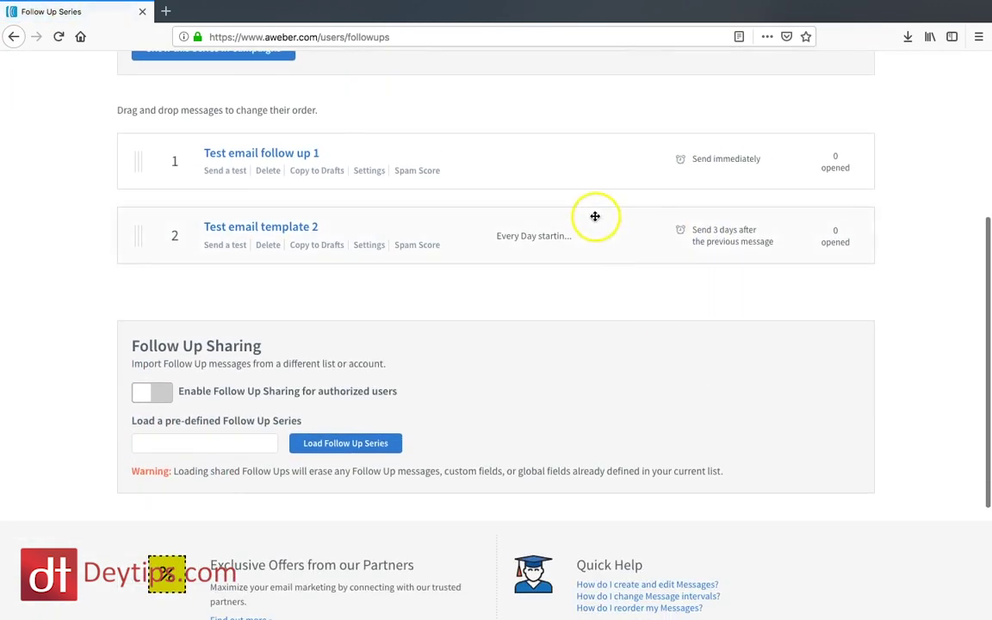
{"action": "scroll", "coordinate": [545, 193], "scroll_direction": "up", "scroll_amount": 6}
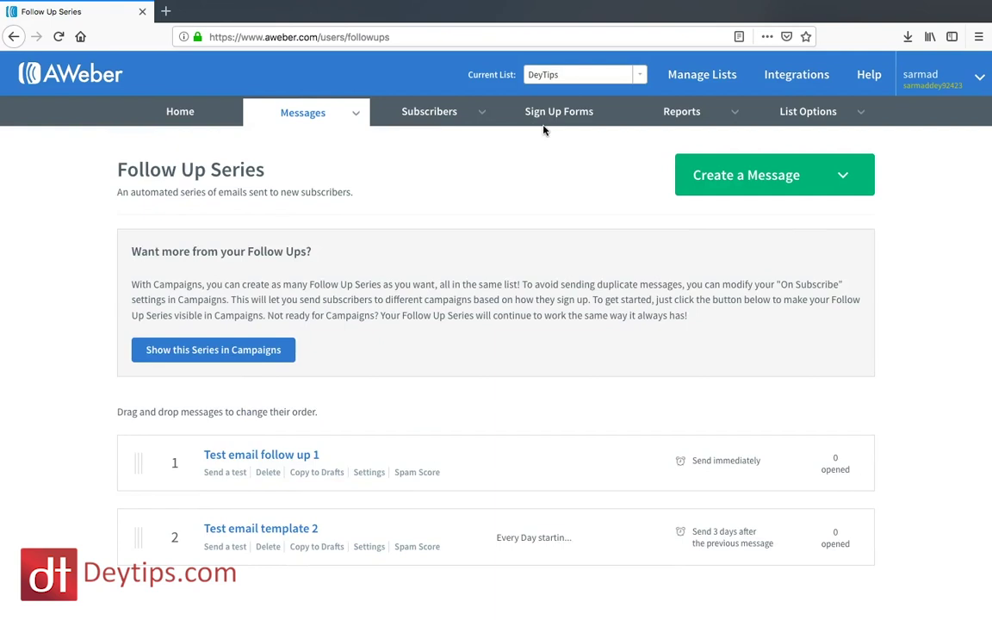
- Open the Manage Subscribers page and look over the subscriber list, its filters and the additional tools
{"action": "mouse_move", "coordinate": [462, 114]}
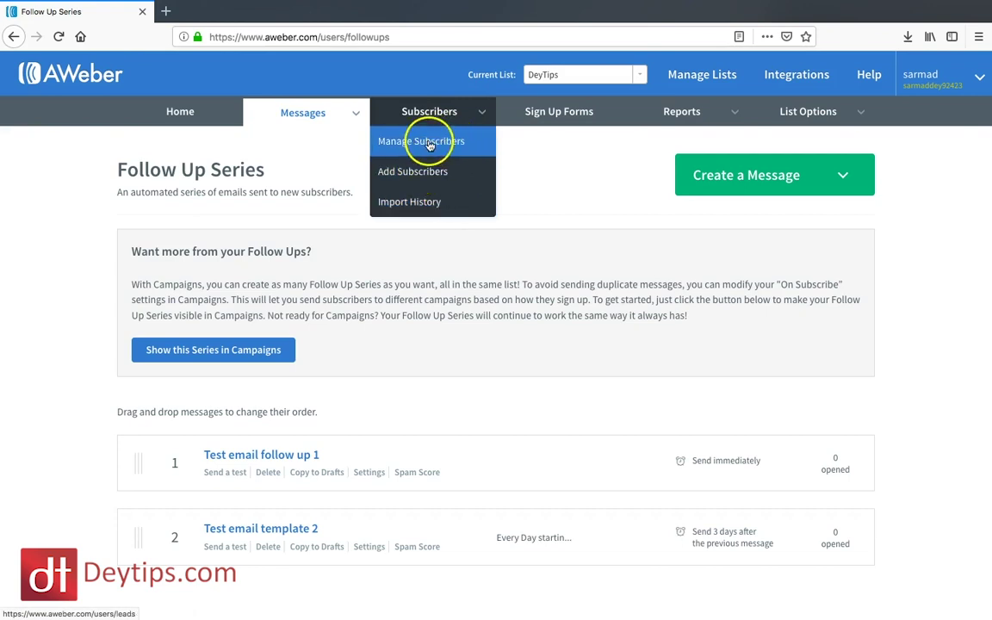
{"action": "left_click", "coordinate": [429, 144]}
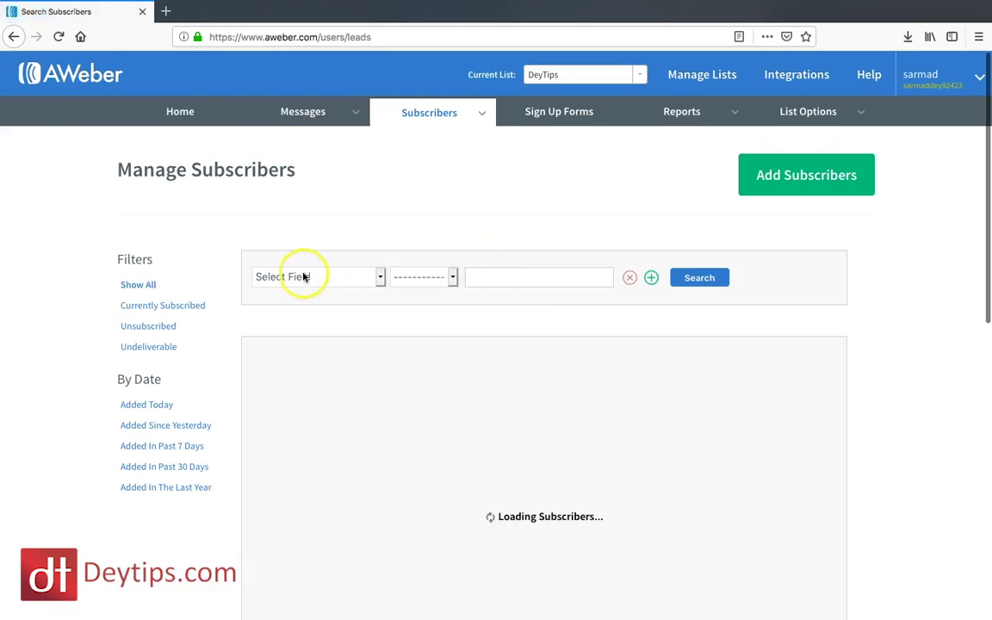
{"action": "scroll", "coordinate": [294, 282], "scroll_direction": "down", "scroll_amount": 1}
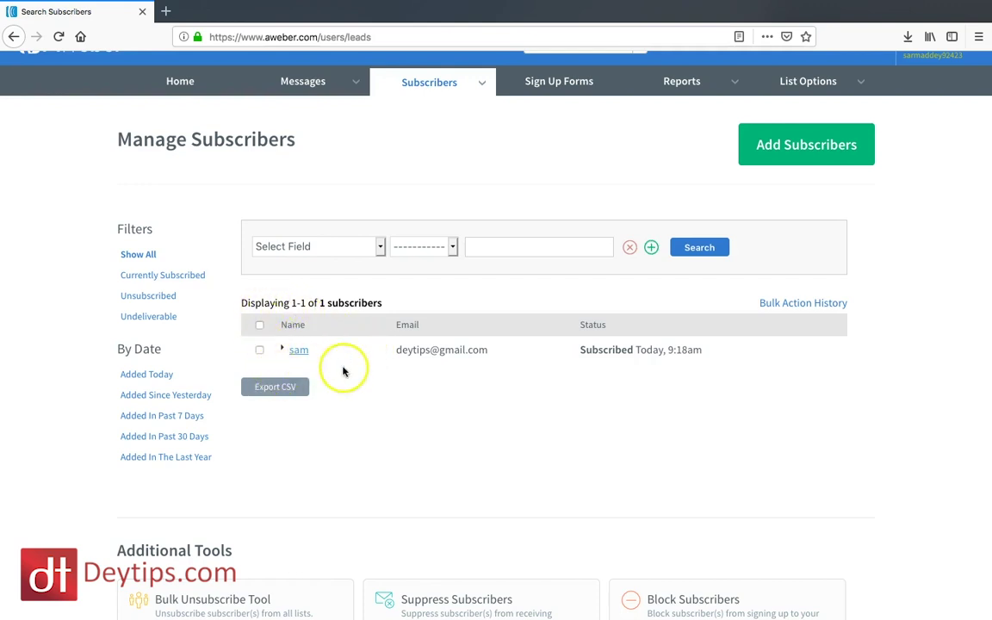
{"action": "scroll", "coordinate": [344, 369], "scroll_direction": "down", "scroll_amount": 3}
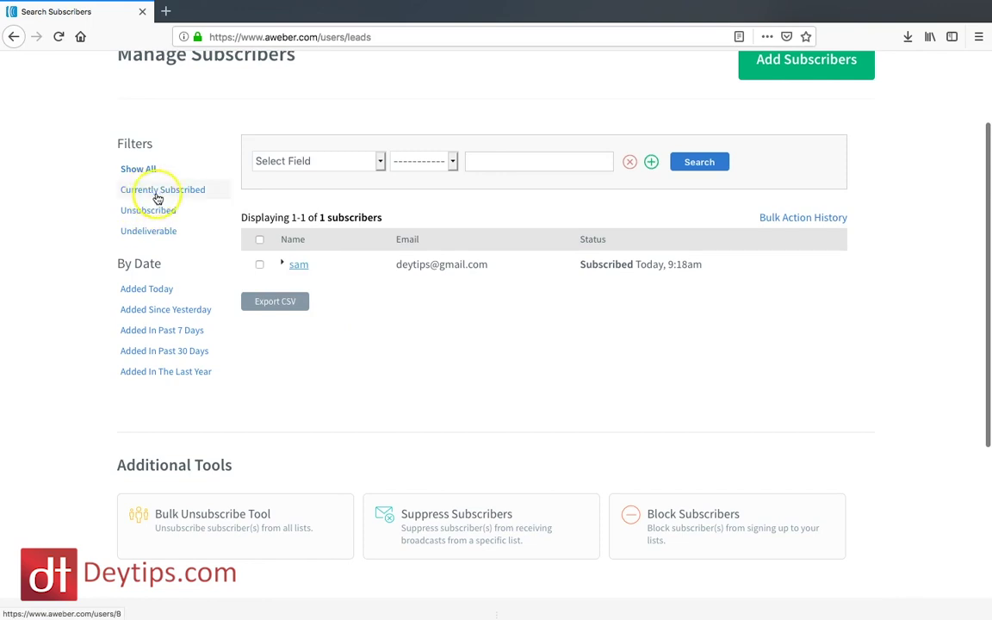
{"action": "scroll", "coordinate": [158, 198], "scroll_direction": "up", "scroll_amount": 1}
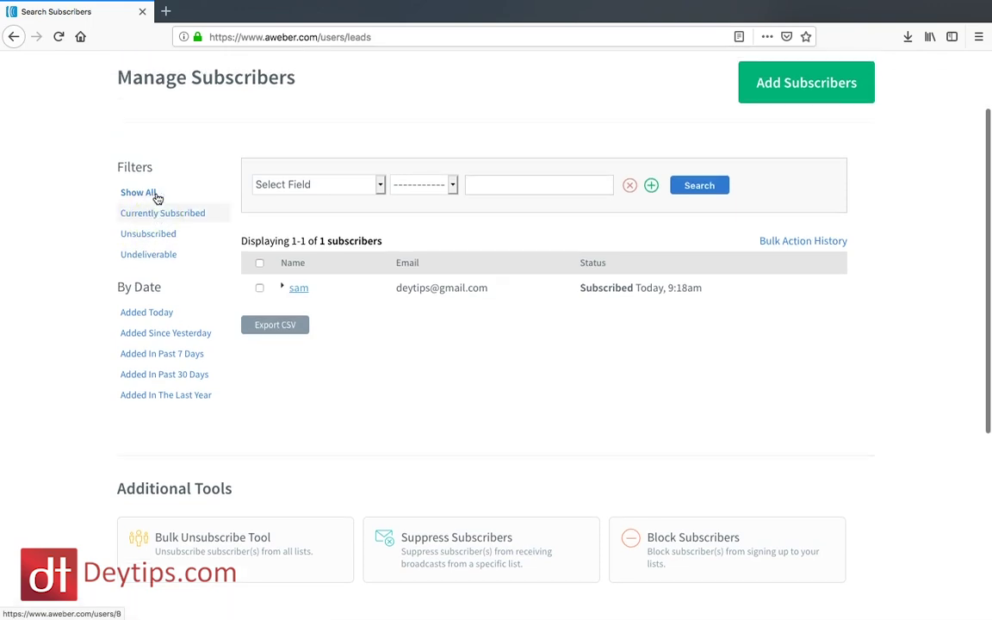